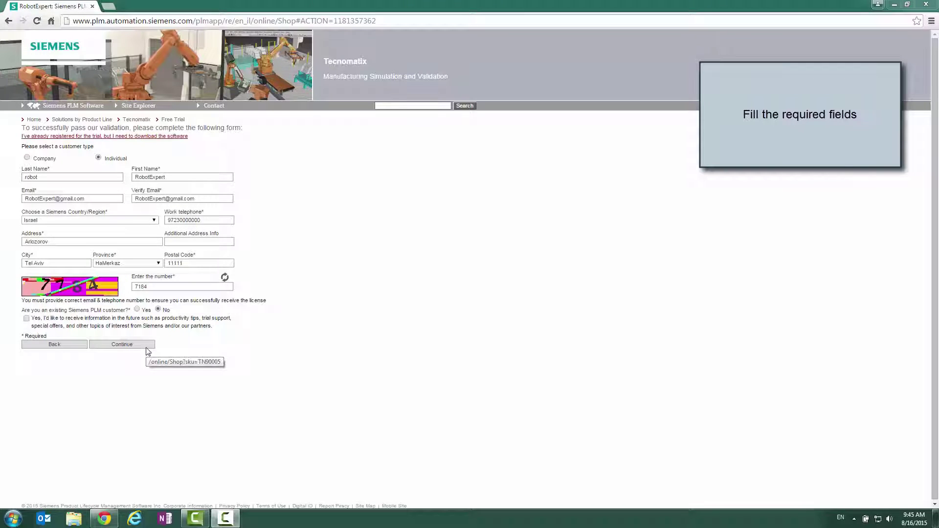
Submit the trial registration, agreeing to the EULA and export terms, and start the RobotExpert download
click(147, 347)
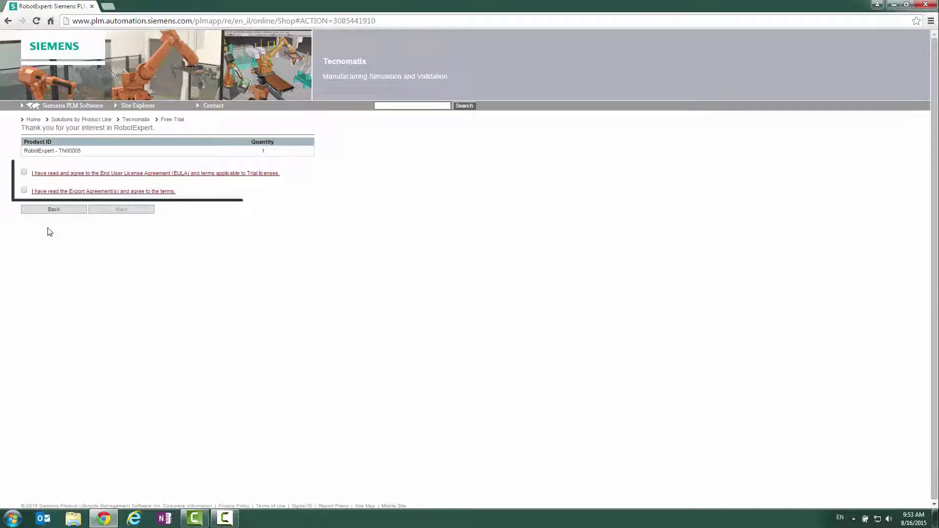
click(25, 174)
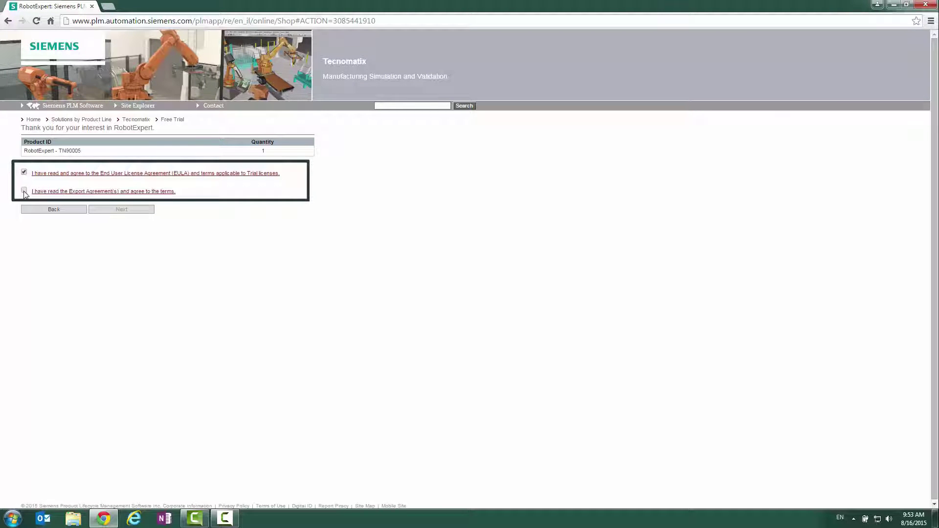
click(24, 191)
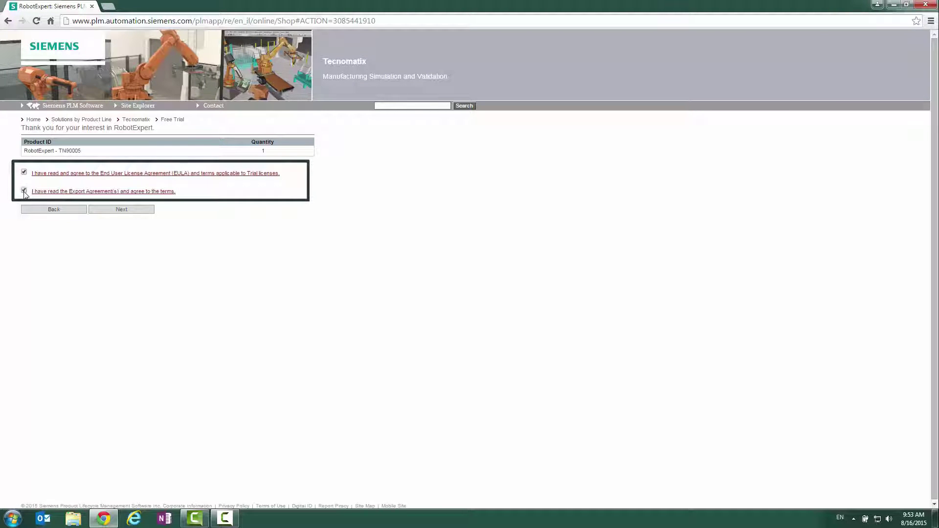
click(114, 213)
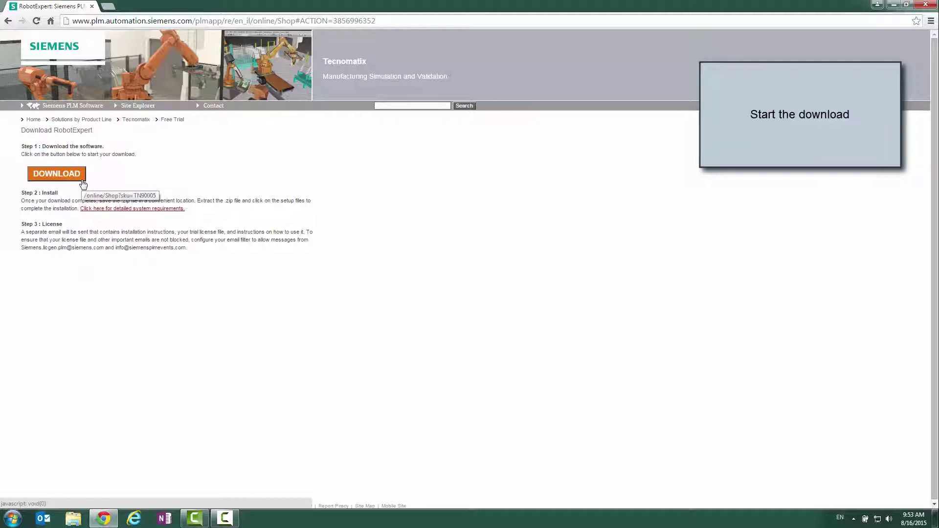
click(56, 173)
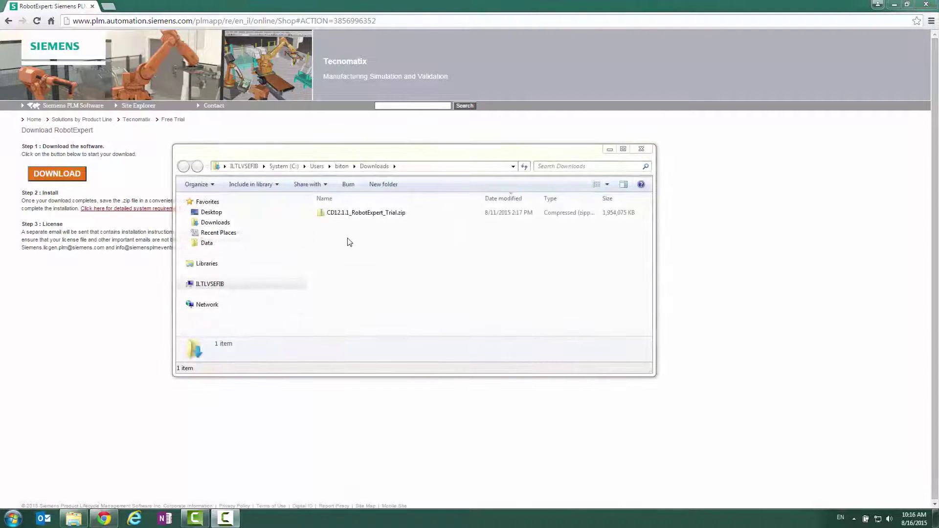
Copy CD12.1.1_RobotExpert_Trial.zip from the Downloads folder to the desktop
click(357, 215)
right_click(357, 215)
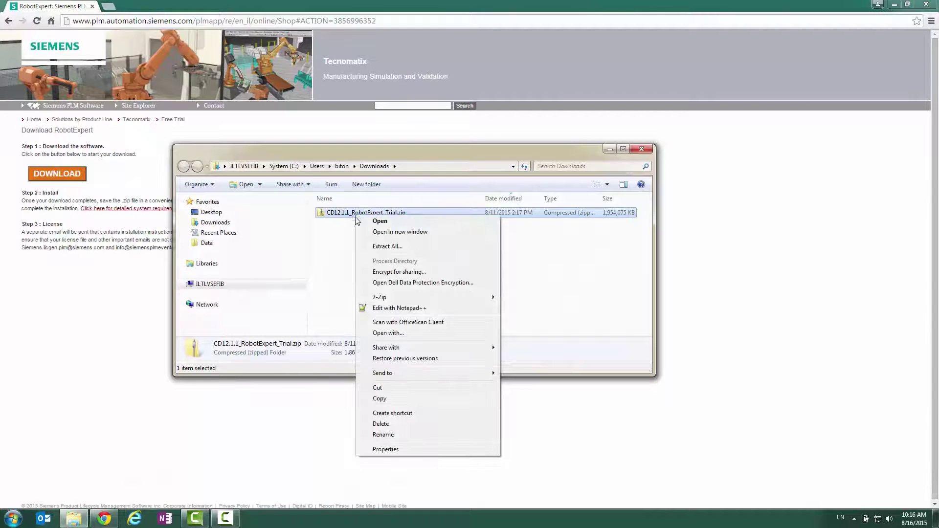
click(379, 398)
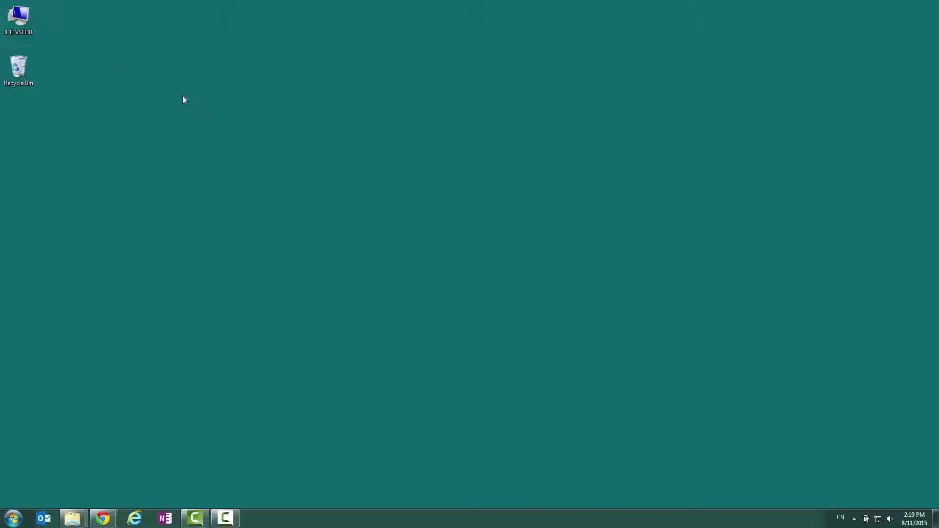
right_click(125, 63)
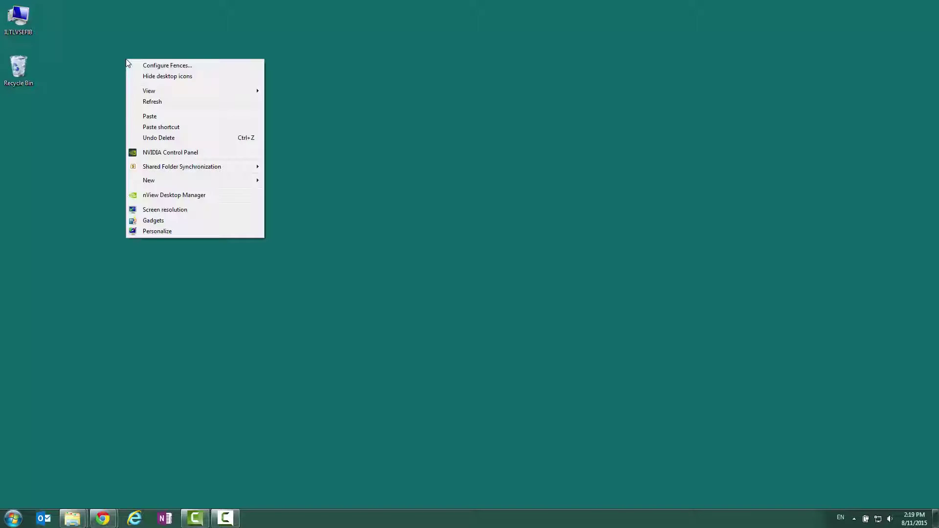
click(147, 117)
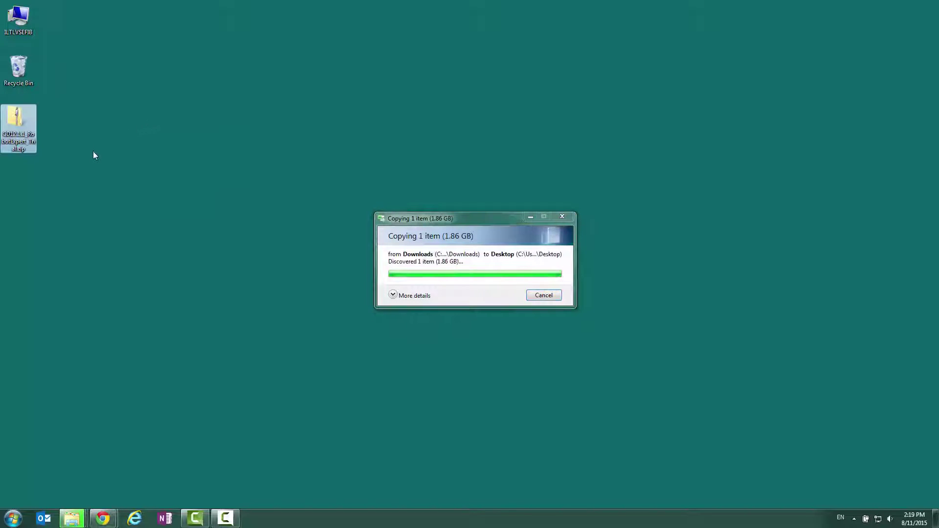
Extract the RobotExpert trial archive on the desktop with 7-Zip into a CD12.1.1_RobotExpert_Trial folder
right_click(17, 139)
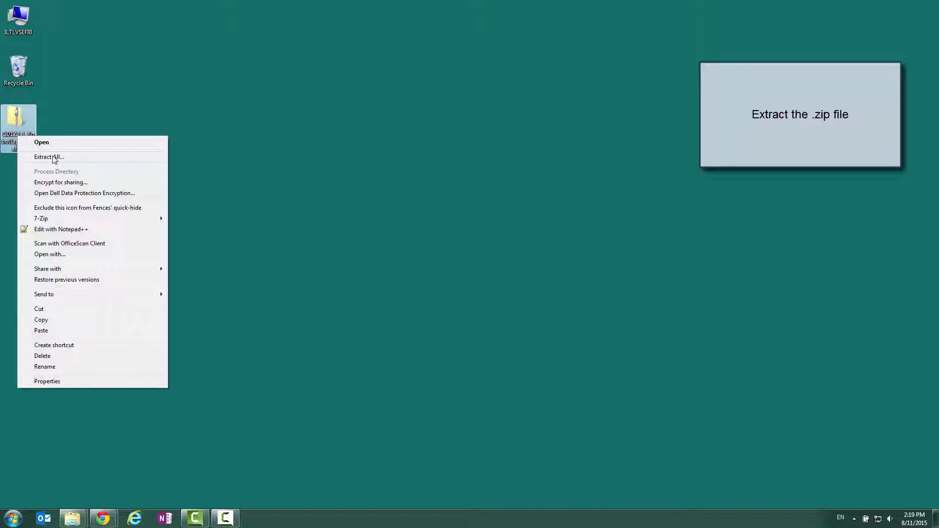
mouse_move(74, 219)
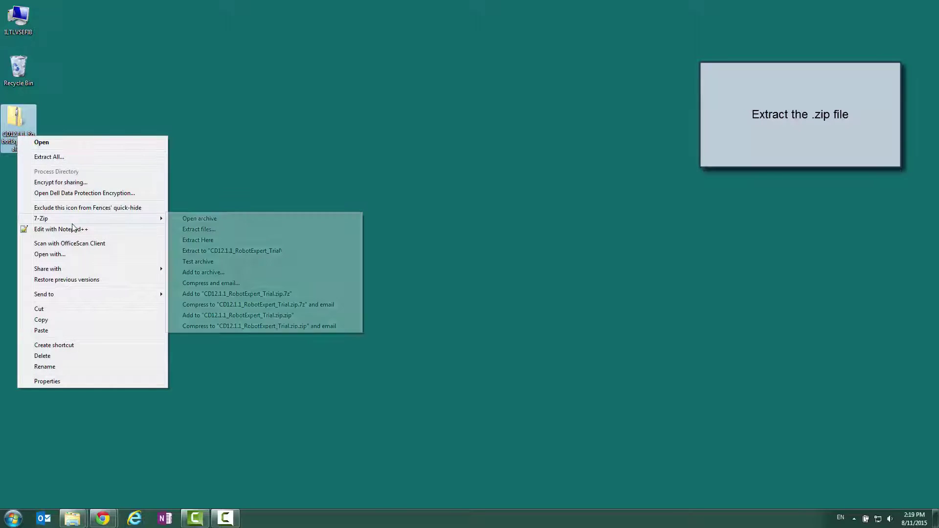
click(223, 251)
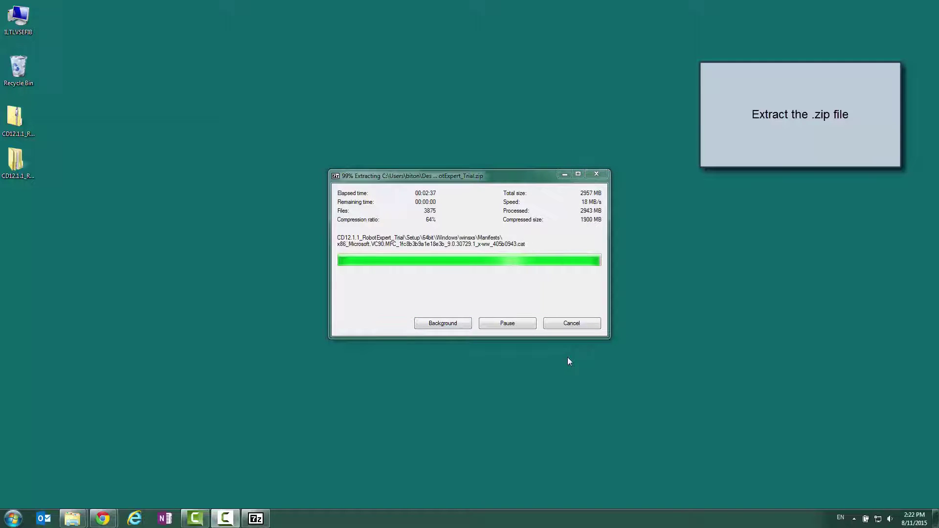
Run Setup.exe as administrator from the Setup\64bit folder of the extracted RobotExpert trial
double_click(22, 169)
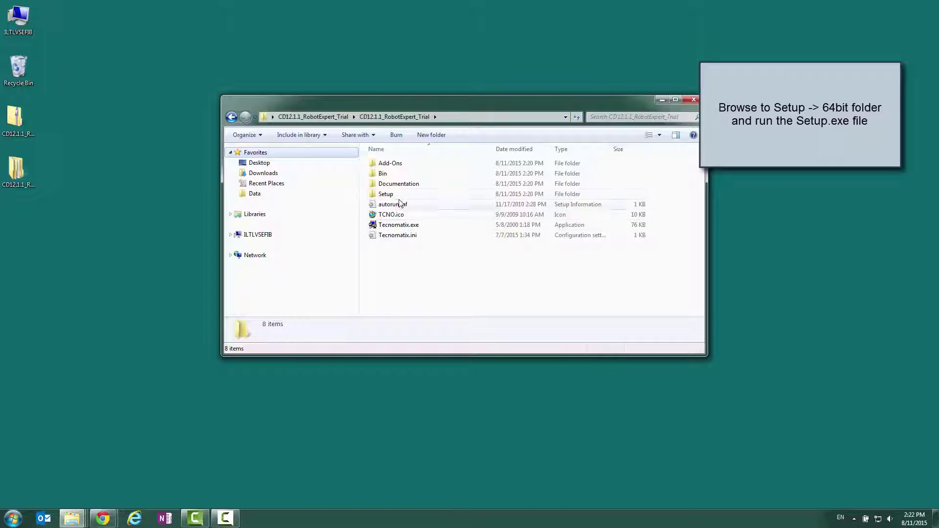
double_click(387, 194)
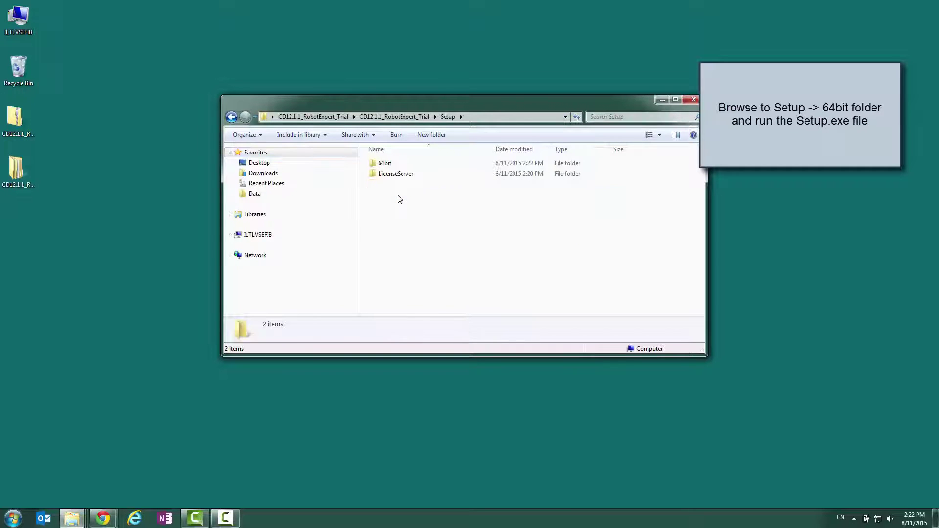
double_click(401, 164)
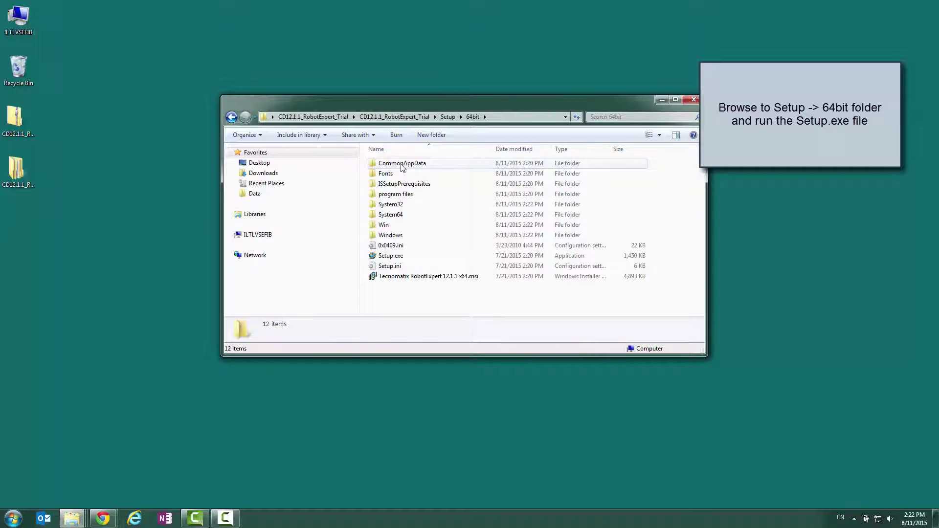
click(402, 257)
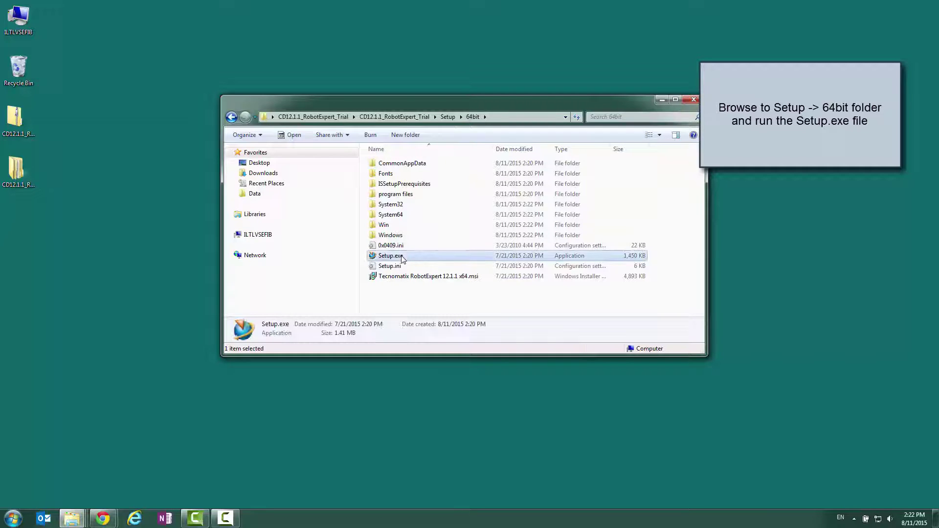
right_click(405, 259)
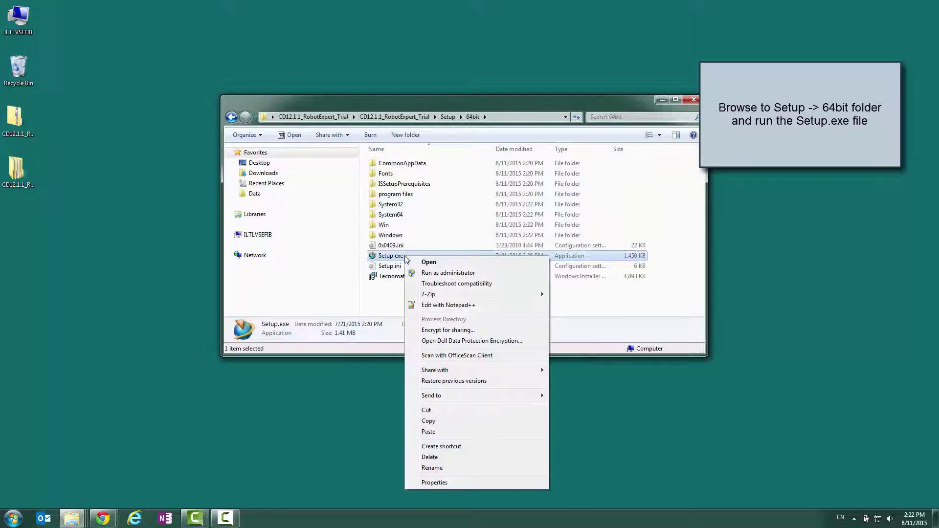
click(427, 273)
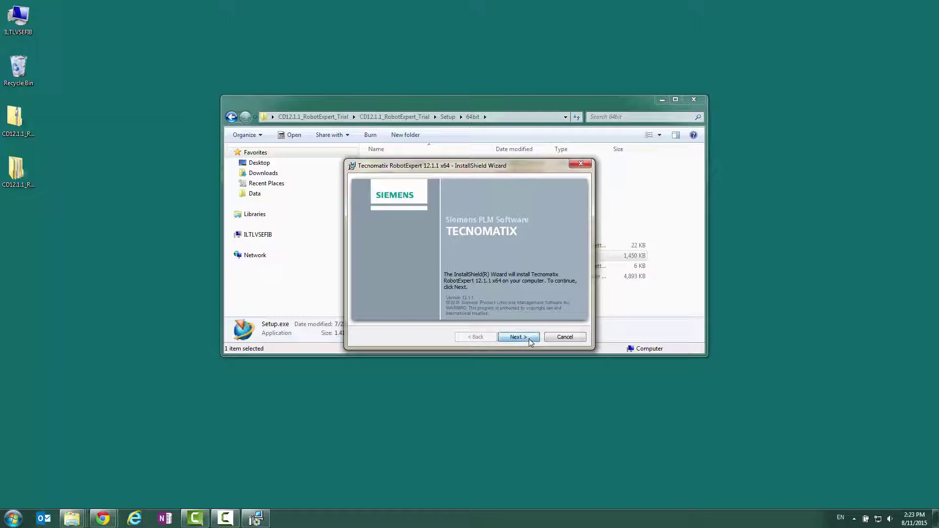
Install RobotExpert to C:\Program Files\Tecnomatix_12.1.1\ with C:\temp\ as the library root, and finish the wizard
click(530, 339)
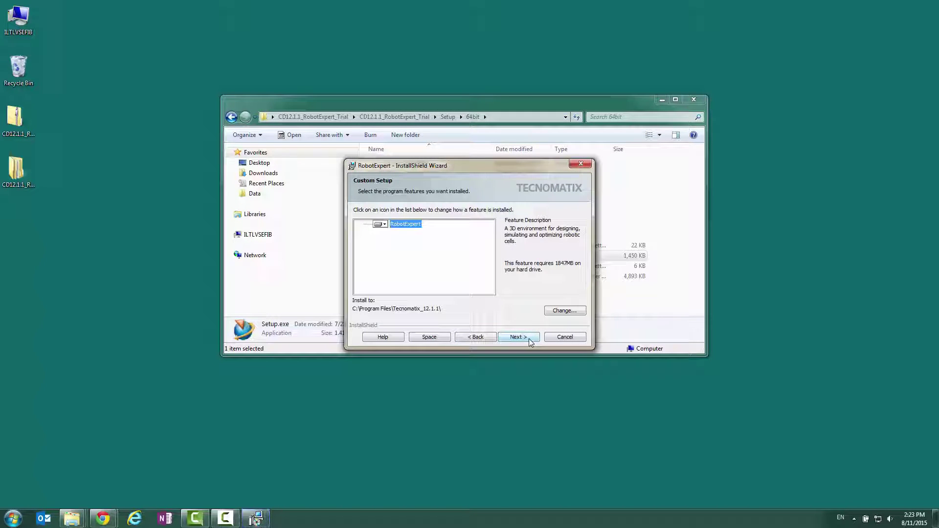
click(529, 339)
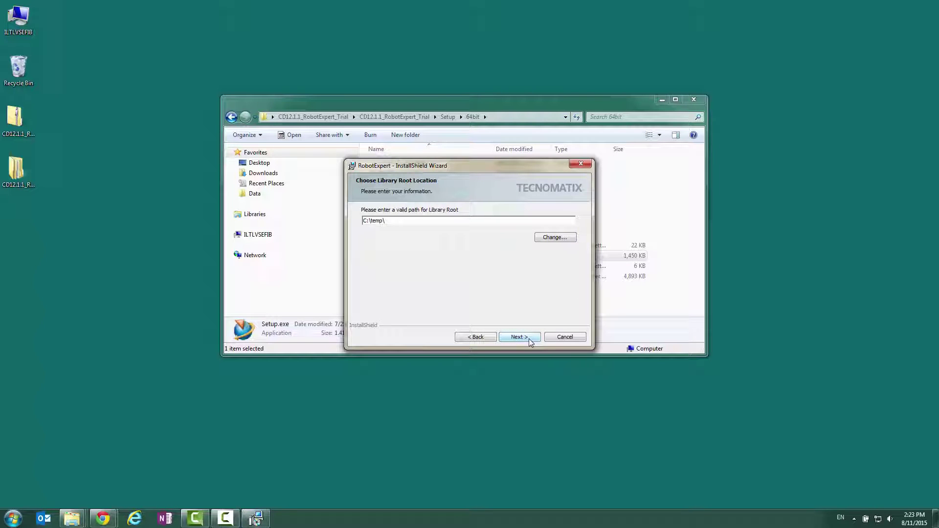
click(529, 339)
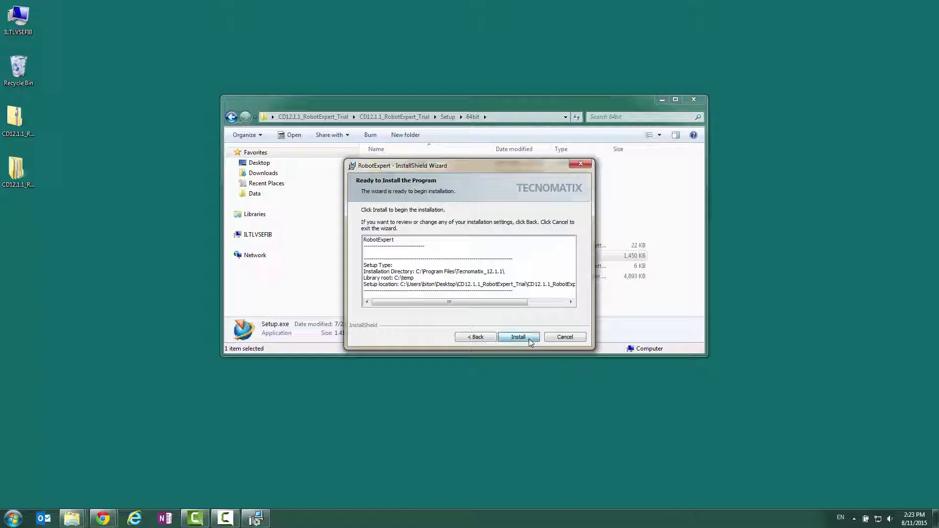
click(529, 339)
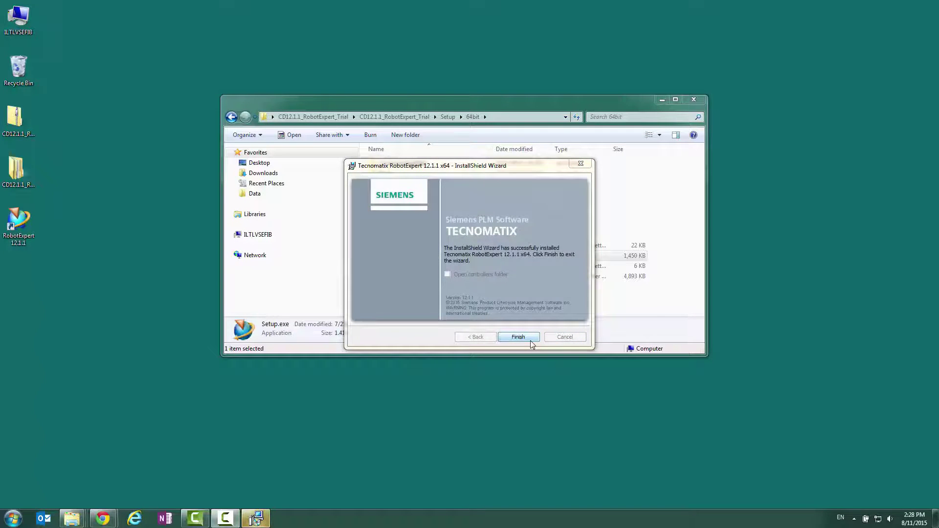
click(530, 340)
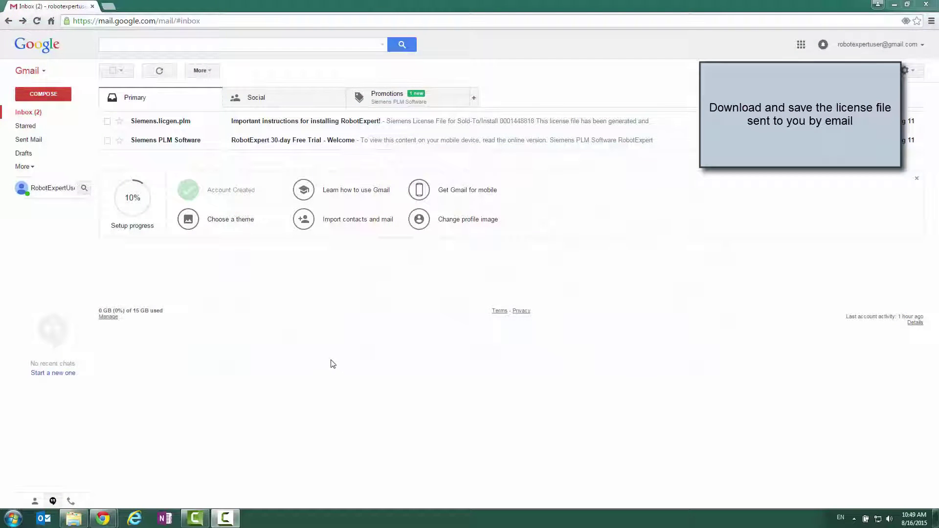
Download the License_Ugslmd.txt attachment from the "Important instructions for installing RobotExpert!" email in Gmail
click(280, 126)
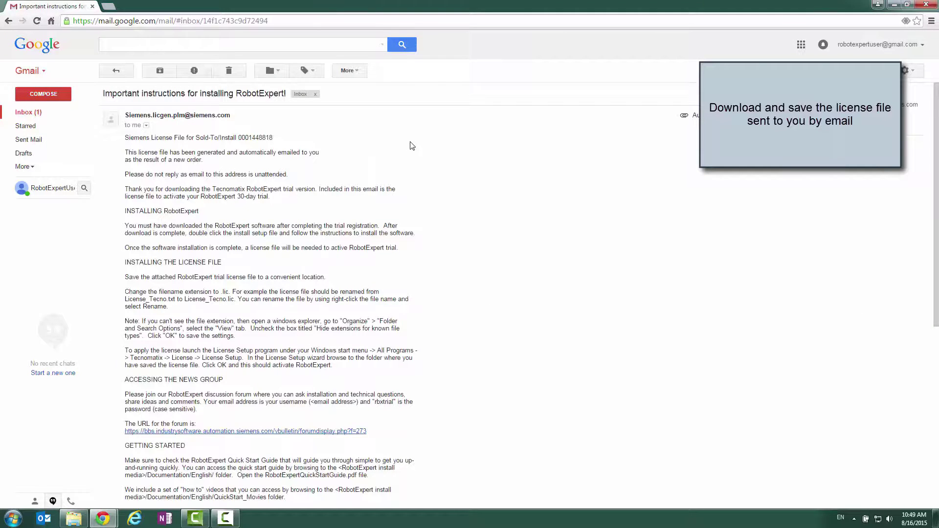
scroll(411, 145, down, 5)
scroll(413, 147, down, 1)
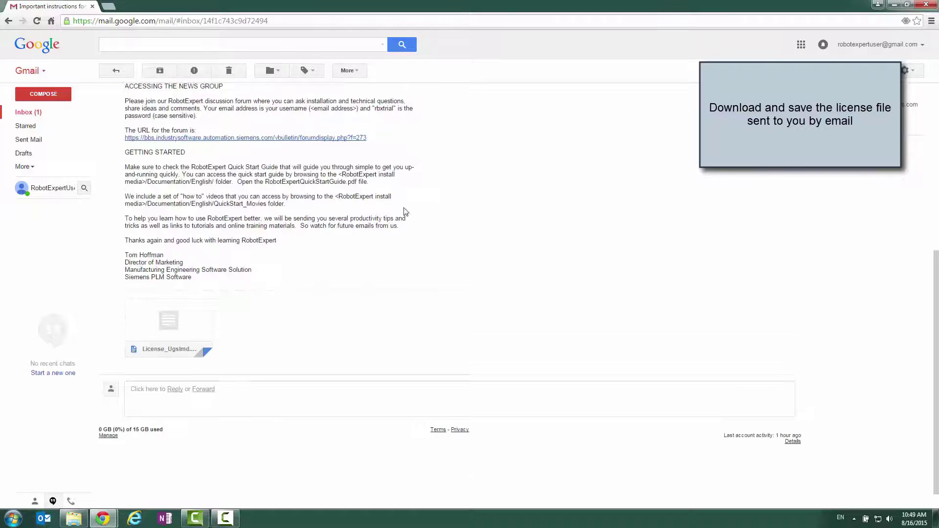
click(181, 335)
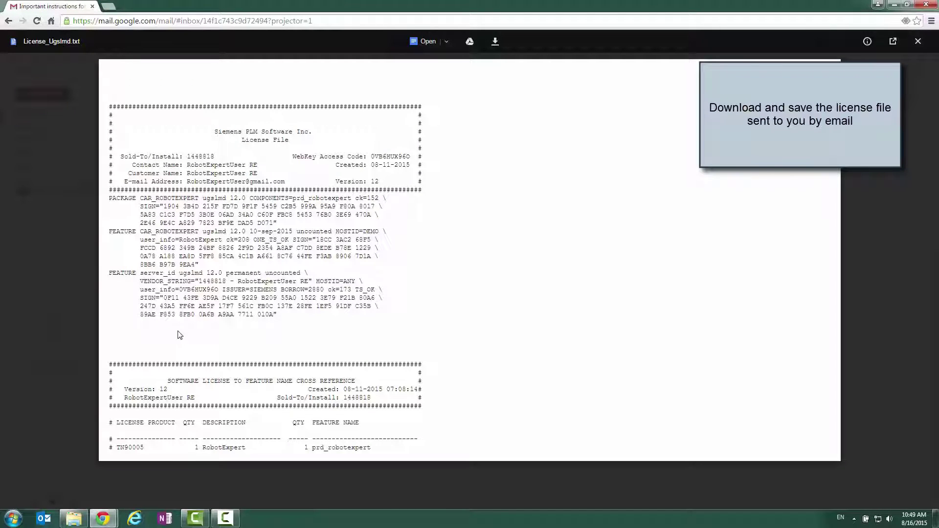
click(498, 44)
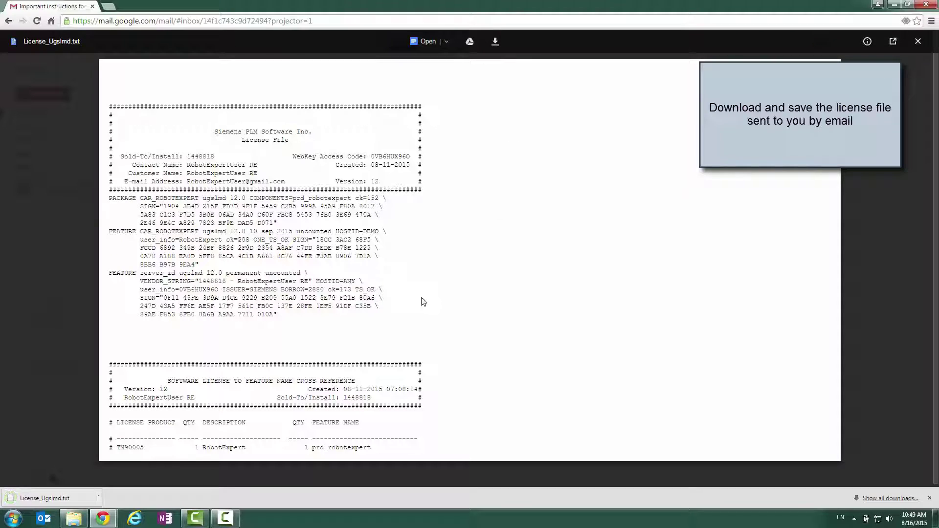
Show the downloaded license file in its folder and copy it
click(99, 499)
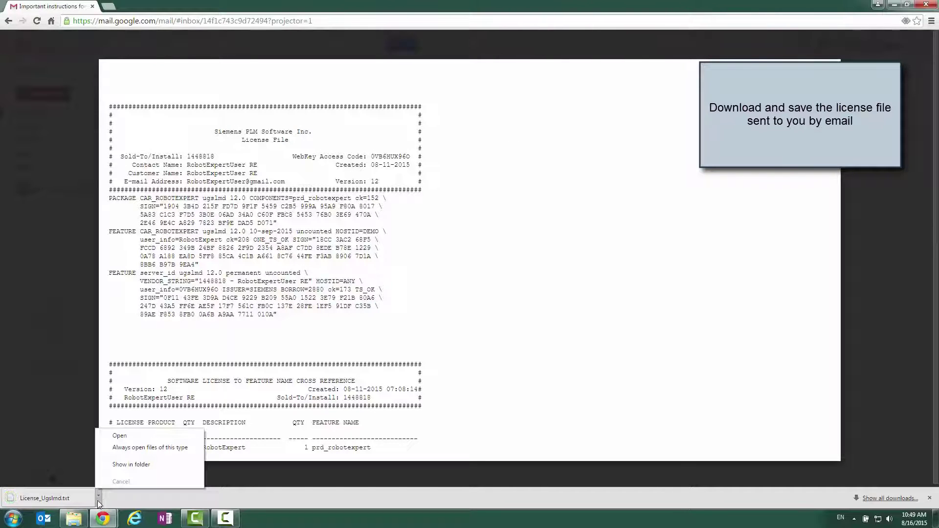
click(136, 465)
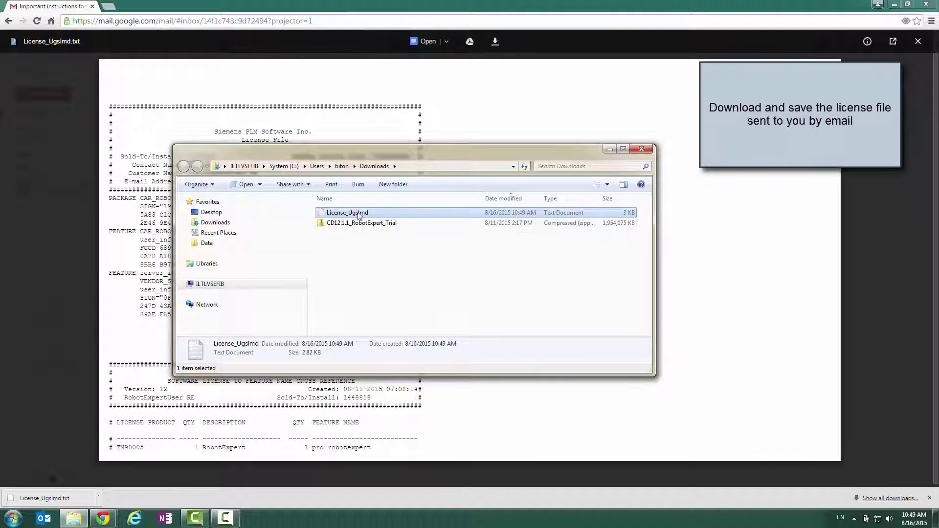
right_click(378, 213)
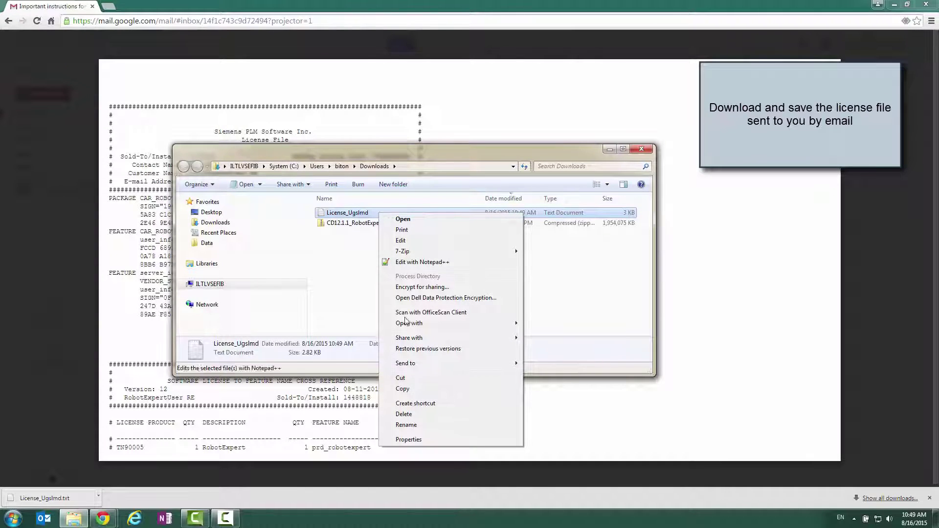
click(403, 389)
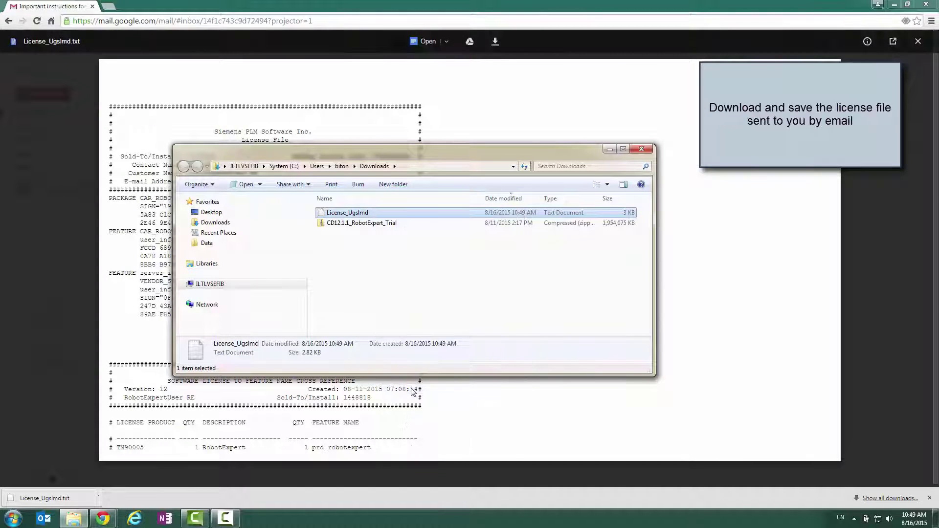
Create a folder named License on the desktop and open it
key(super+d)
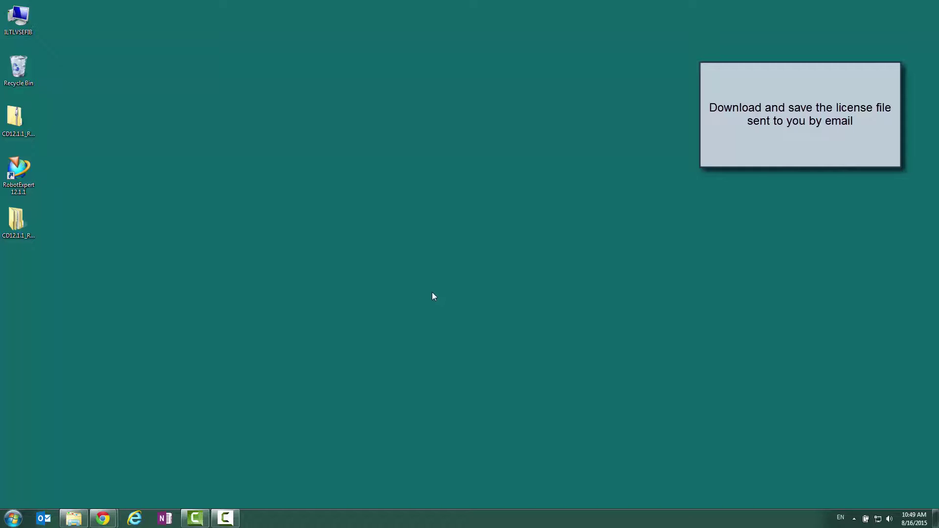
right_click(179, 207)
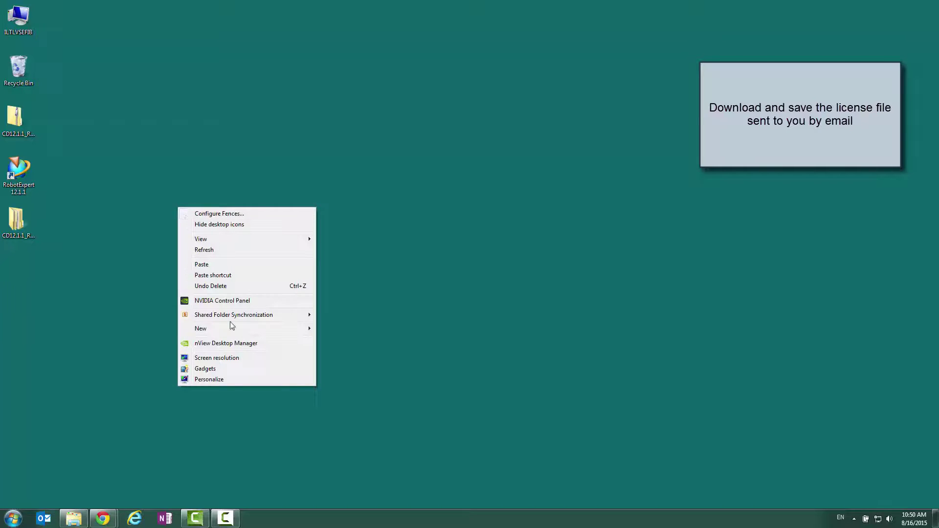
mouse_move(234, 331)
click(342, 329)
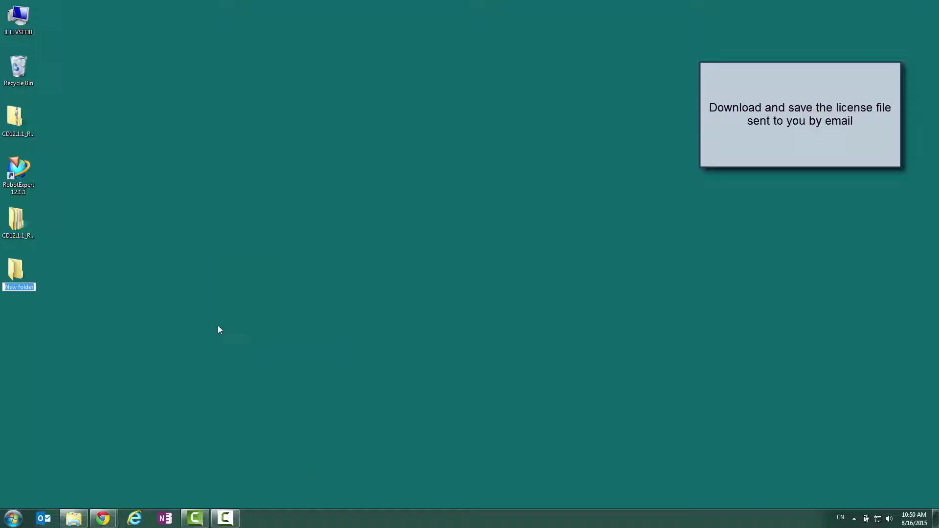
text(License)
key(Return)
key(Return)
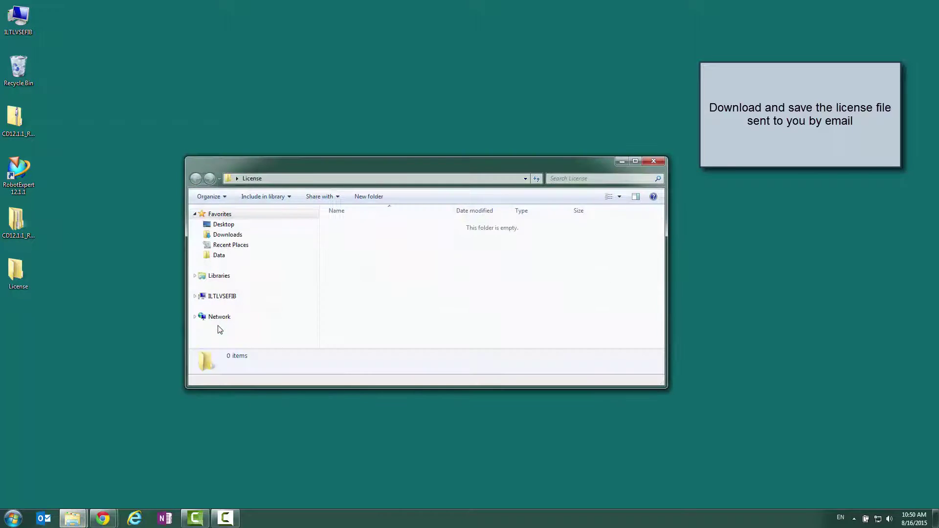
Paste the copied license file into the License folder and set the folder options to show extensions for known file types
key(ctrl+v)
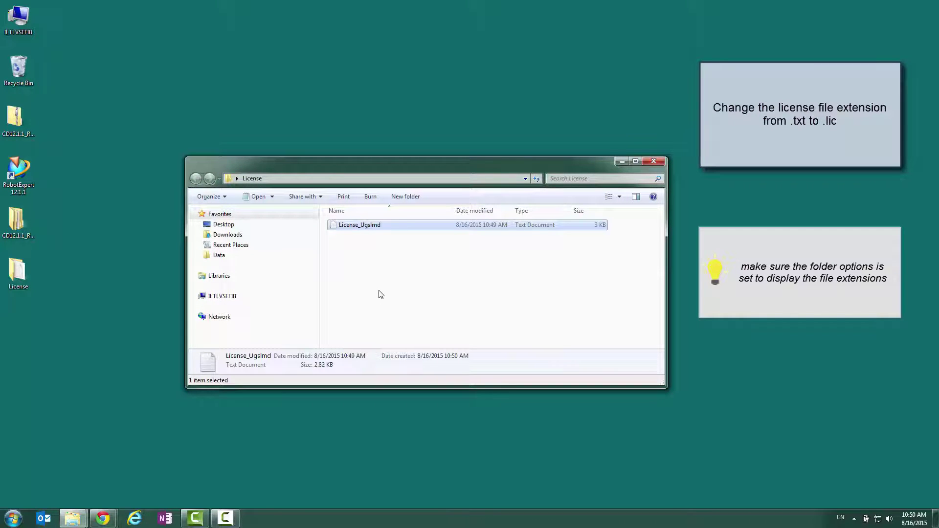
click(215, 197)
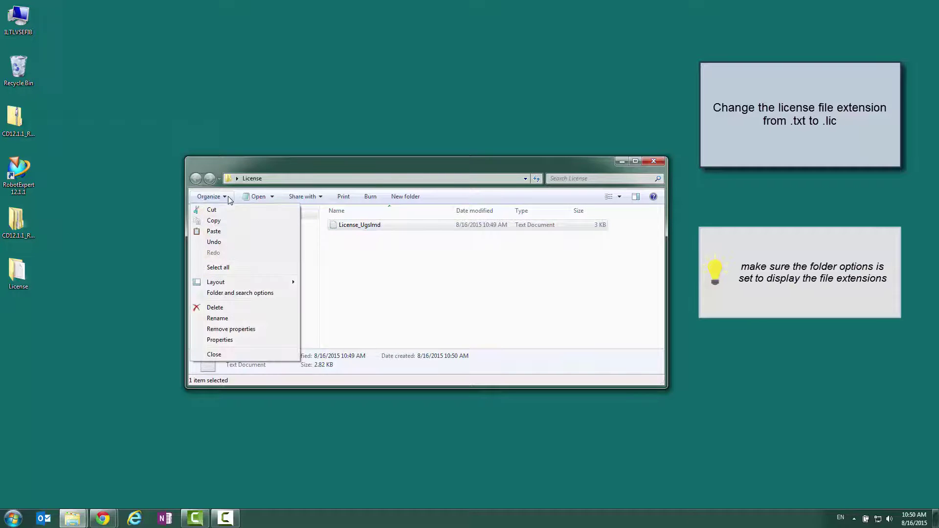
click(241, 295)
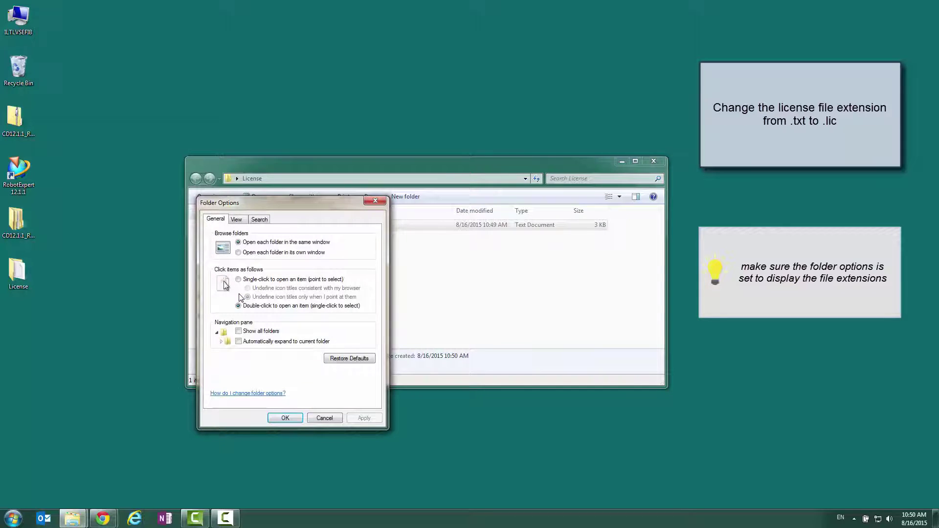
click(244, 221)
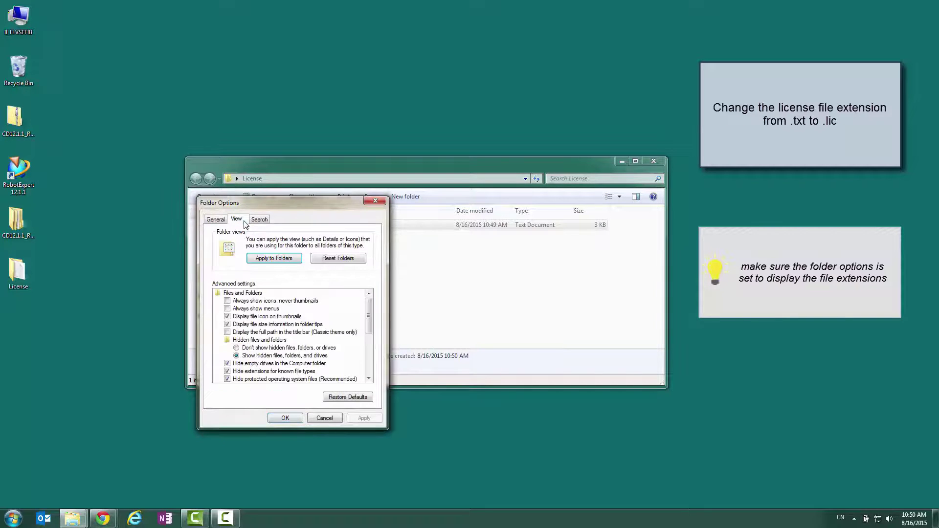
click(249, 373)
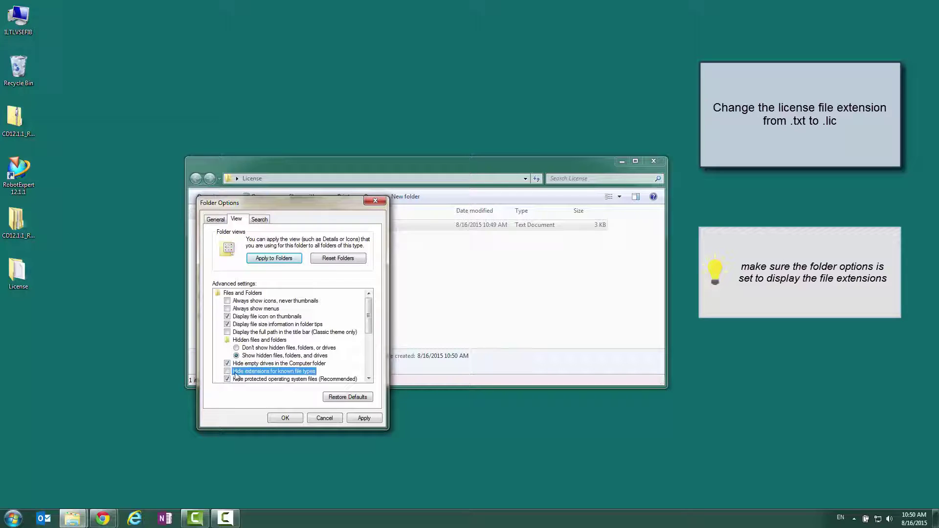
click(364, 418)
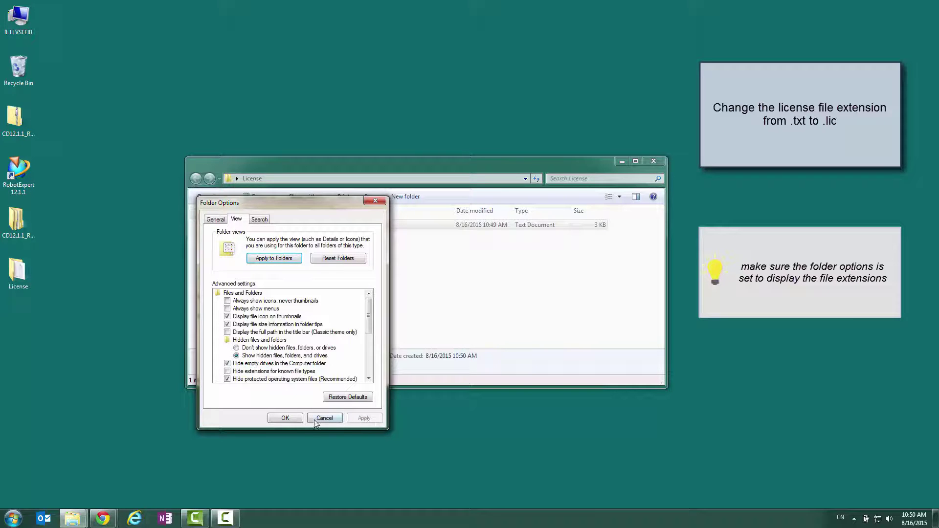
click(300, 419)
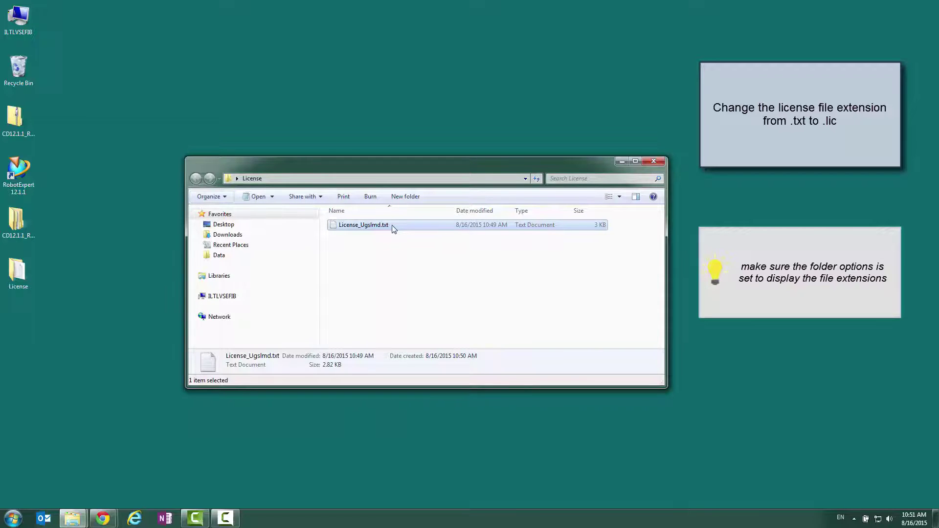
Rename the license file to License_Ugslmd.lic and accept the extension change
click(393, 227)
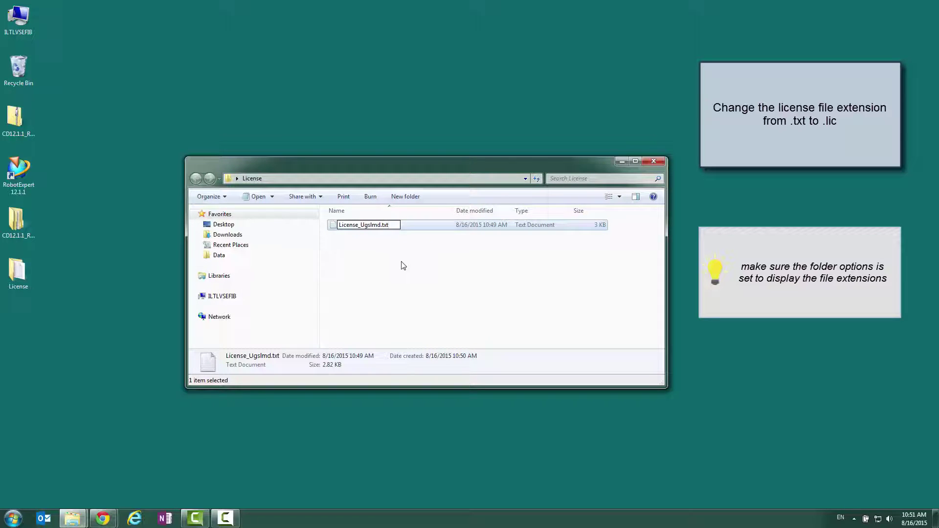
key(BackSpace)
key(BackSpace)
text(lic)
key(Return)
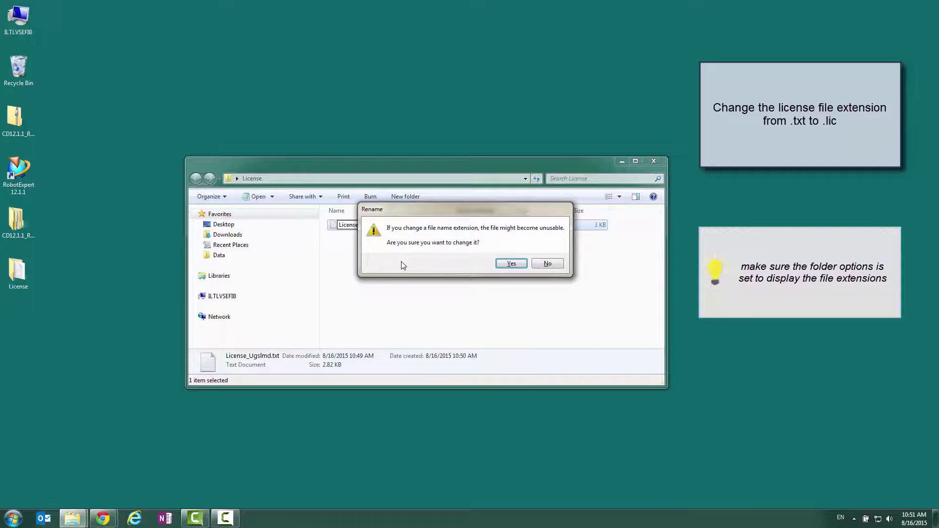
key(Return)
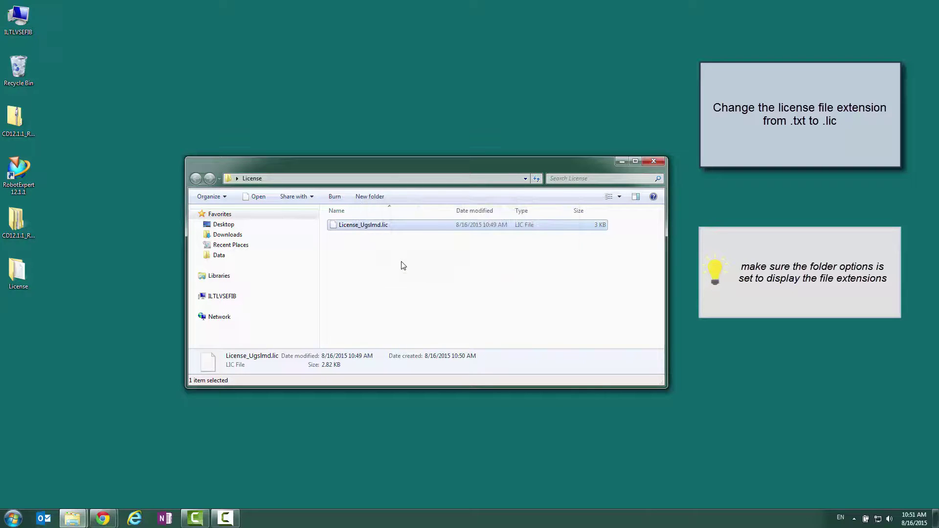
Start SPLM License Setup 12.1.1 from the License group of the Tecnomatix 12.1.1 programs
click(351, 180)
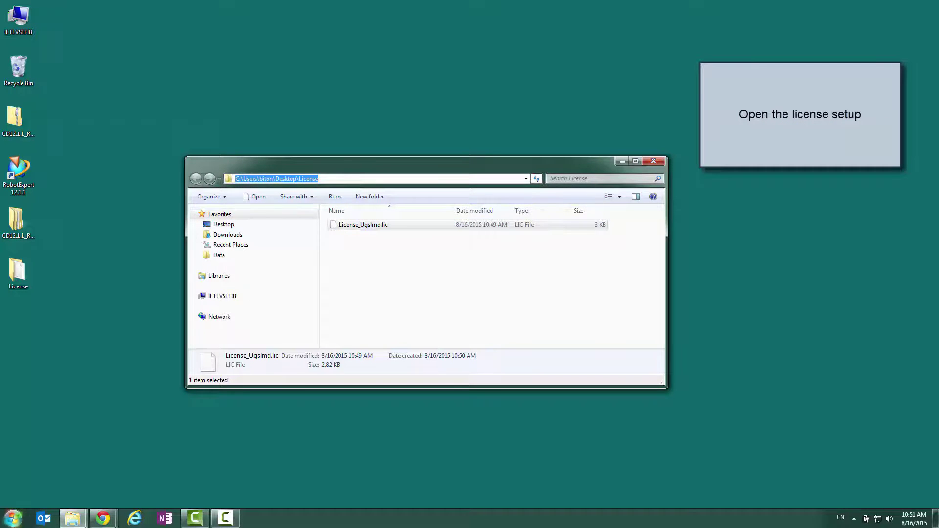
click(14, 519)
click(63, 475)
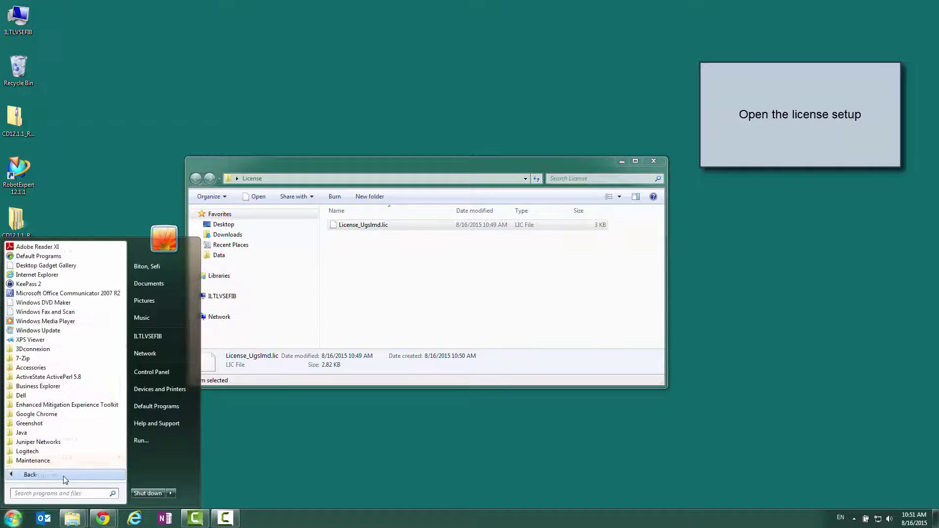
scroll(125, 392, down, 4)
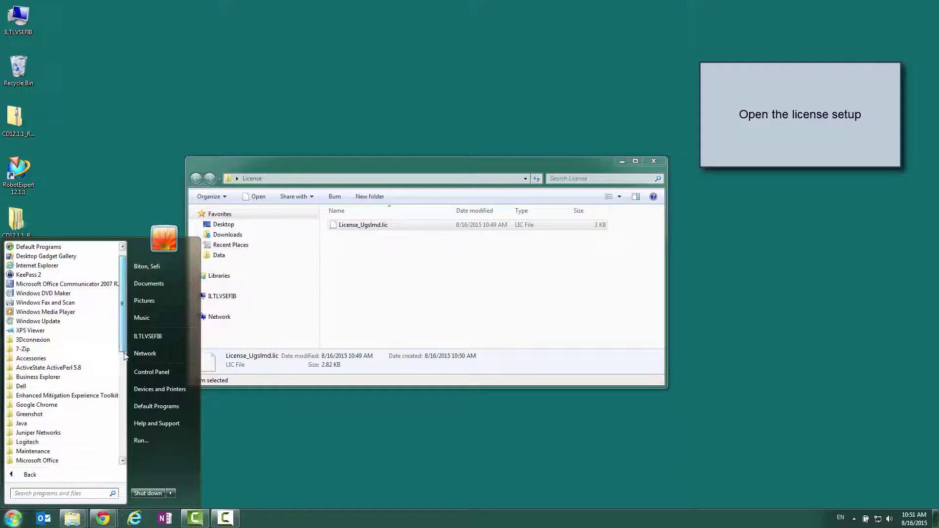
drag(125, 387, 121, 442)
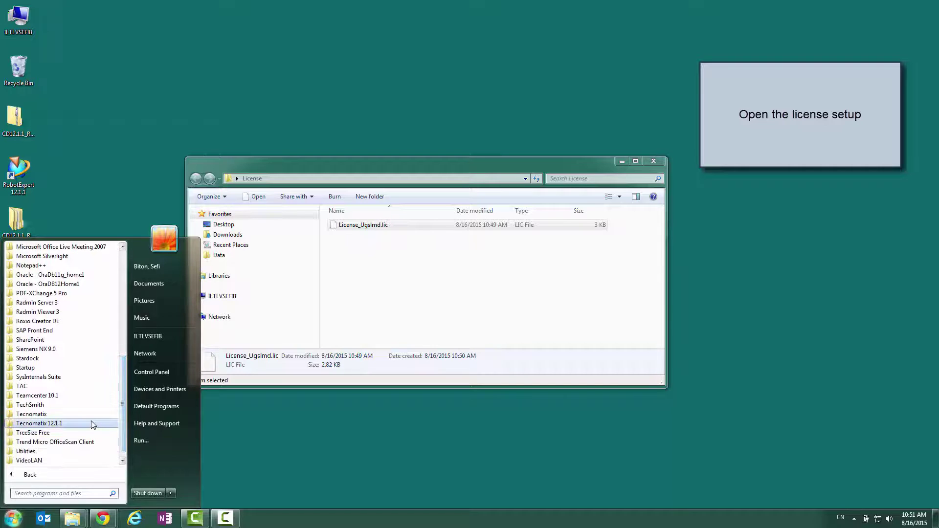
click(91, 422)
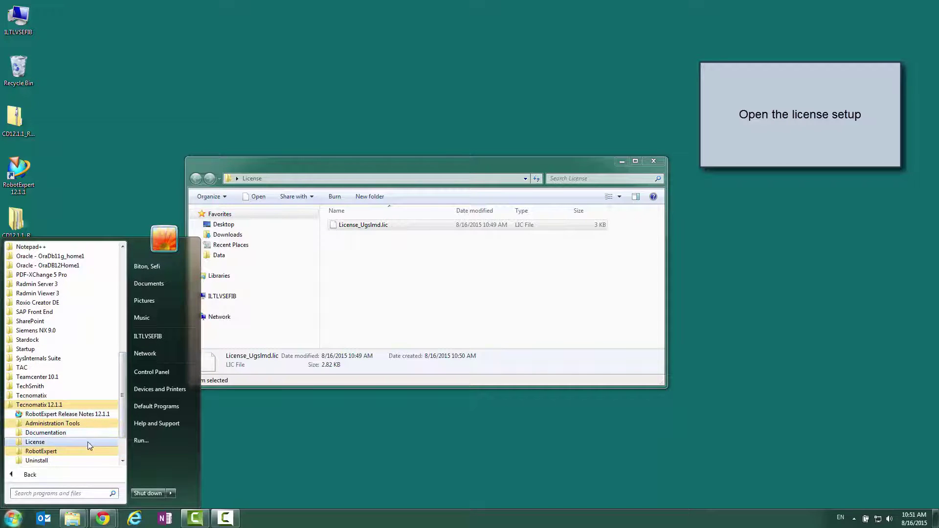
click(88, 442)
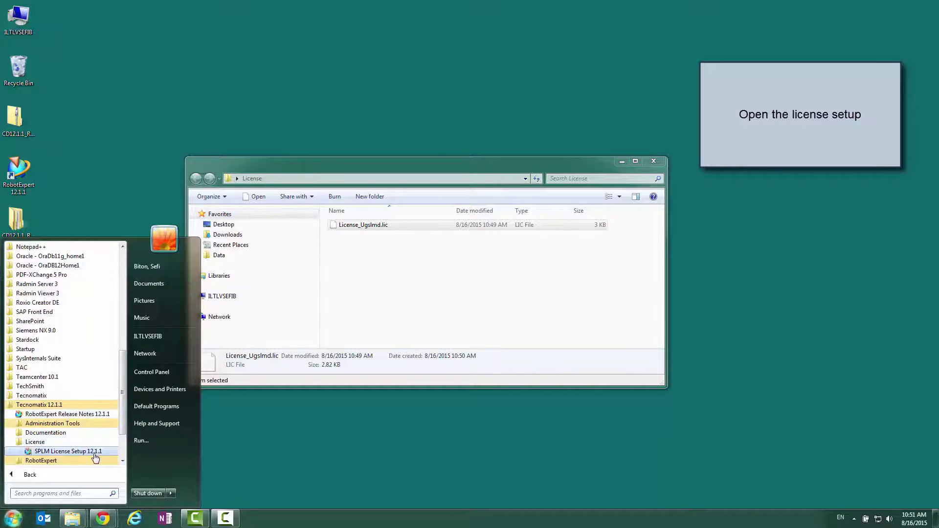
click(96, 451)
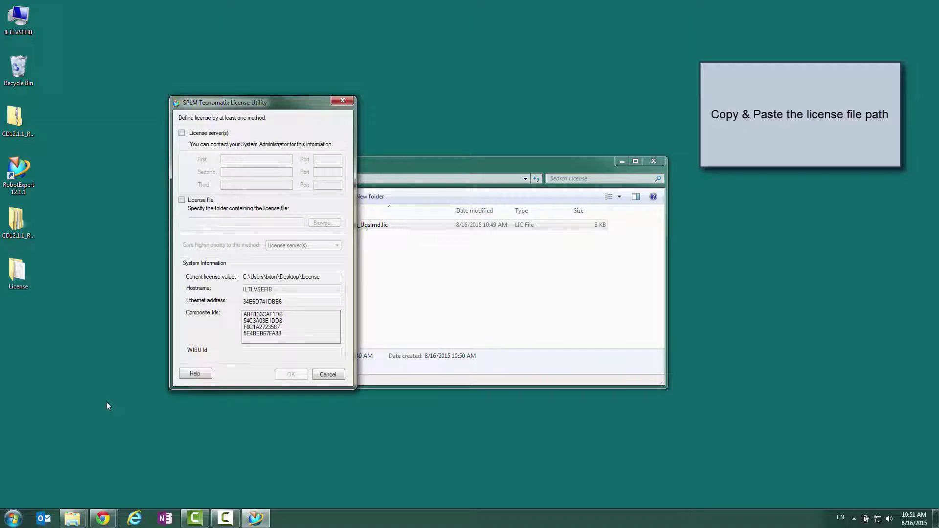
Enable the License file method in the license utility and copy the full path of the desktop License folder
click(185, 202)
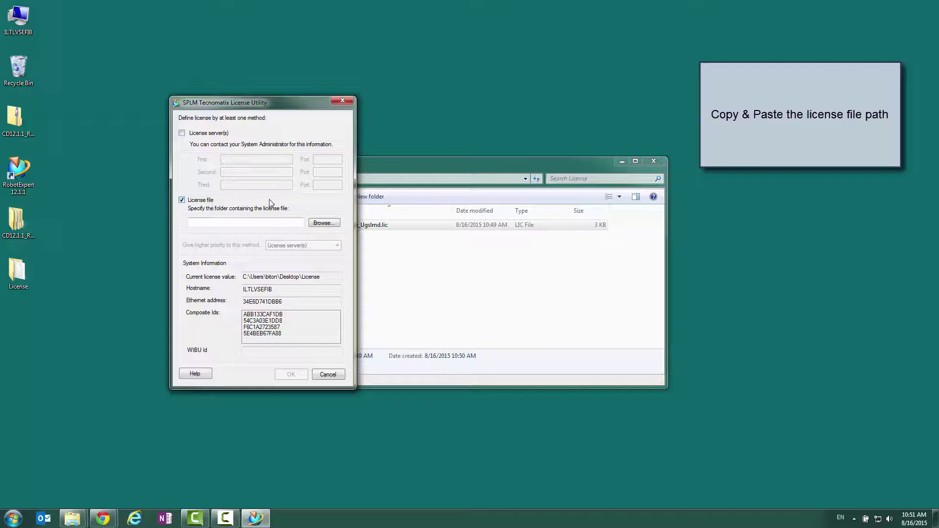
click(416, 168)
click(299, 179)
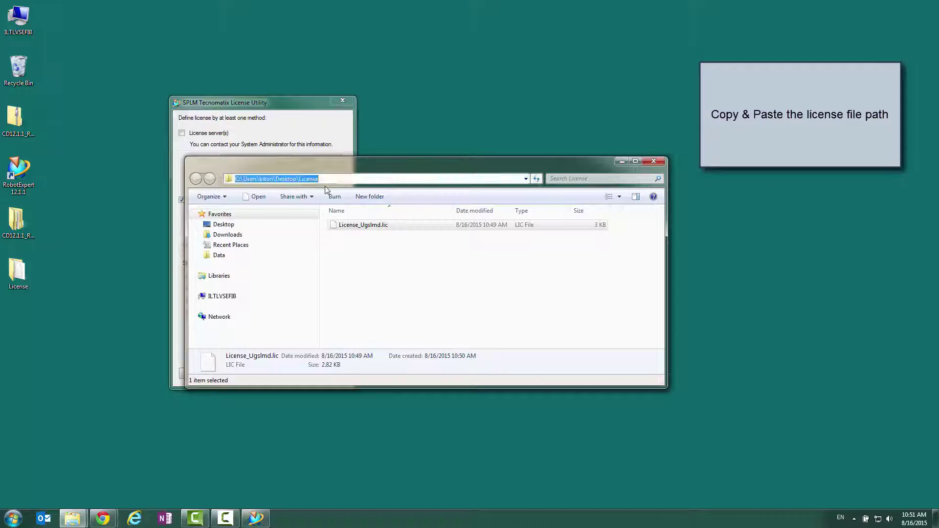
right_click(299, 180)
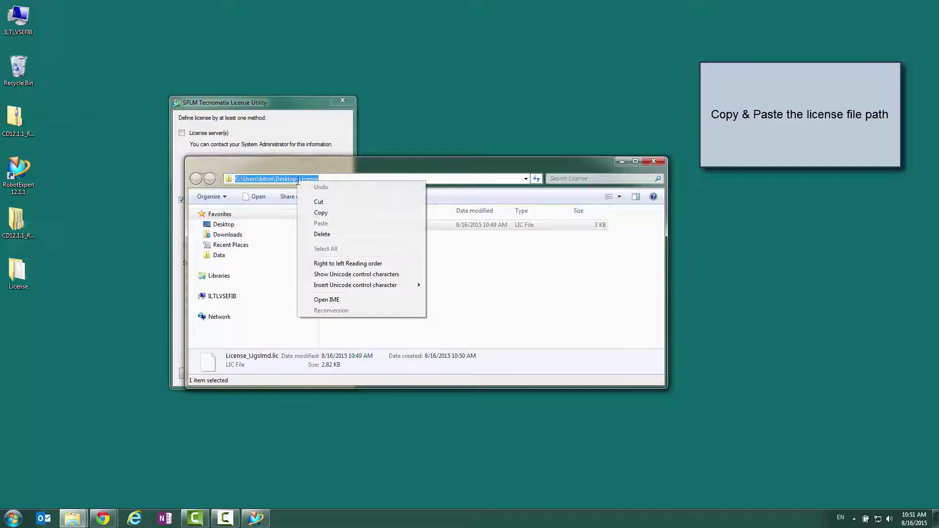
click(318, 215)
Paste the copied License folder path as the license file location in the license utility and apply the configuration
click(302, 111)
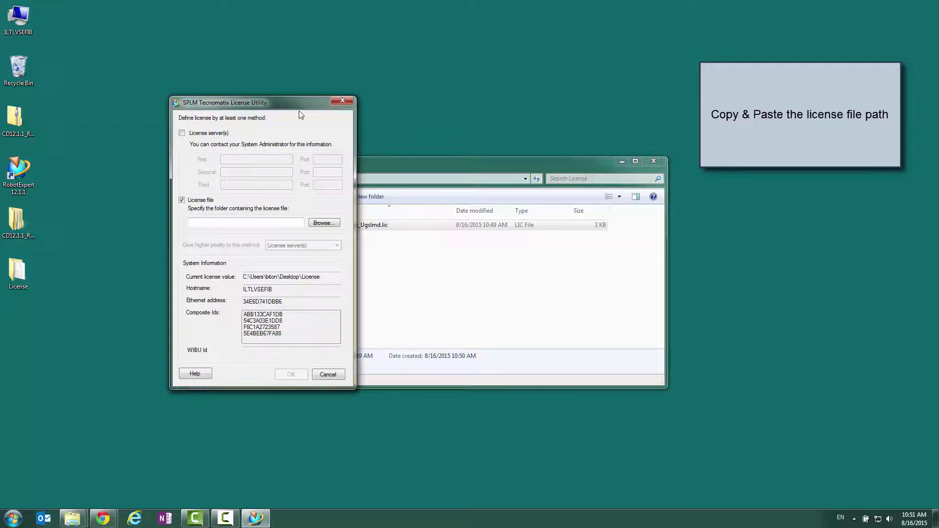
click(251, 221)
right_click(251, 221)
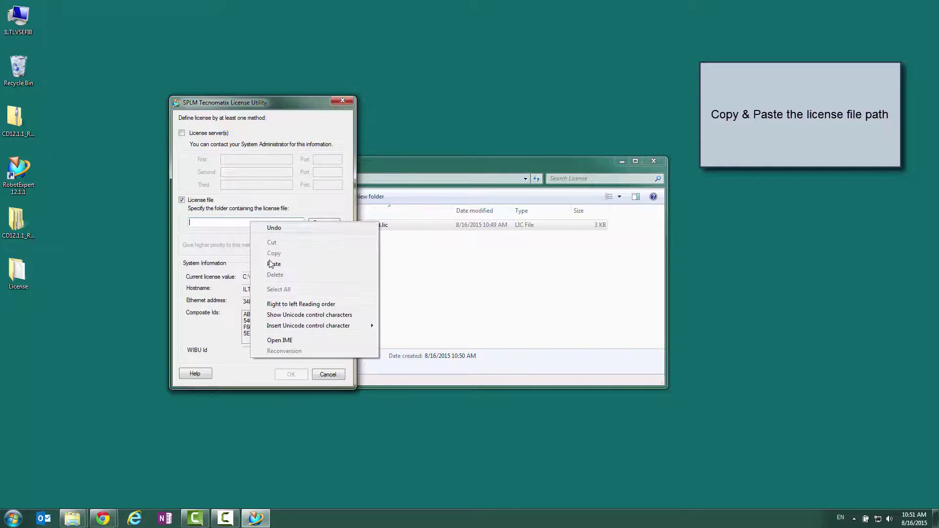
click(272, 264)
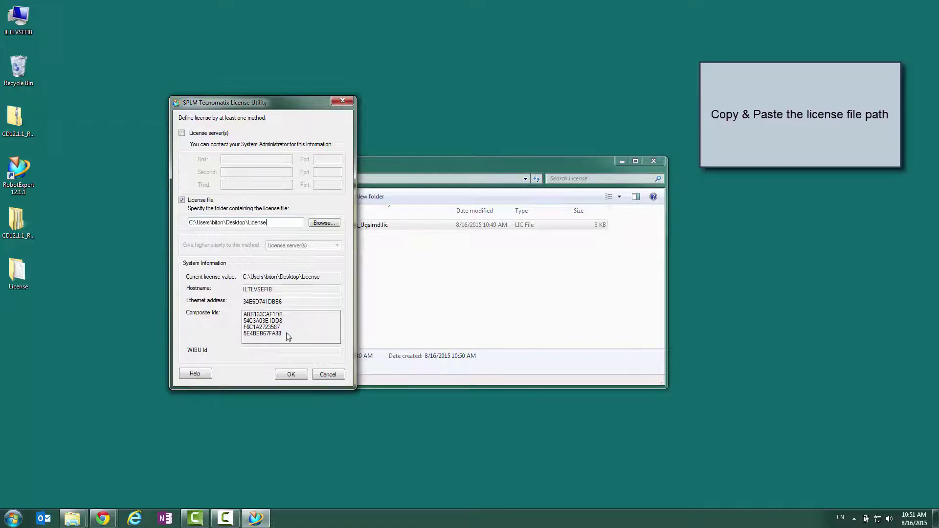
click(291, 375)
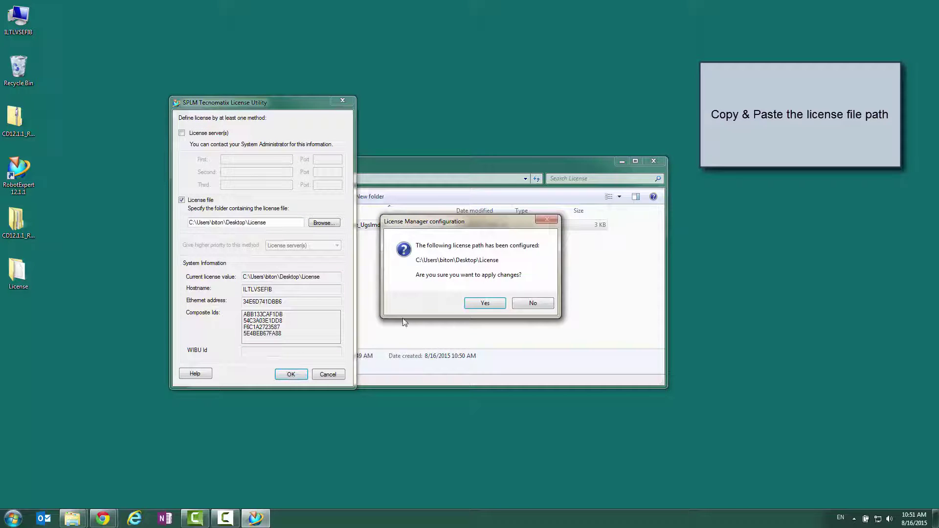
click(485, 303)
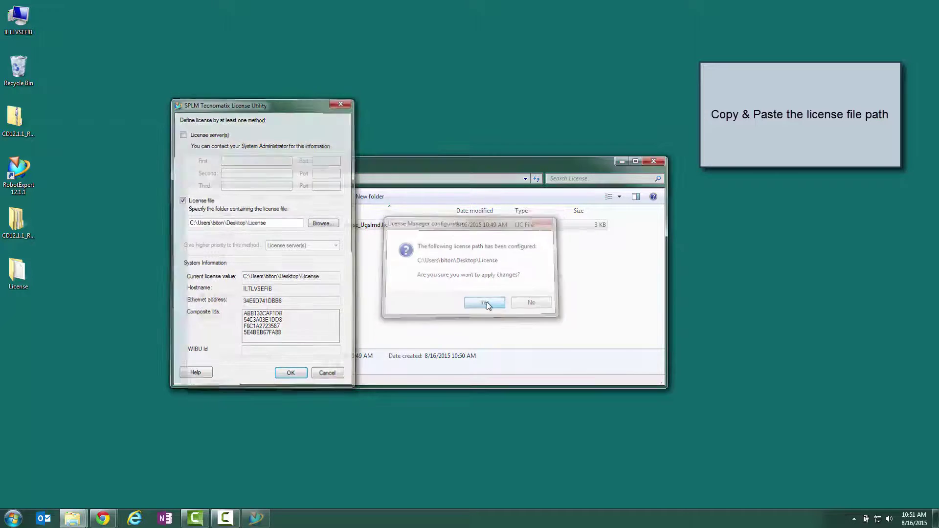
Minimize the License folder window and launch RobotExpert 12.1.1 from the desktop
click(621, 161)
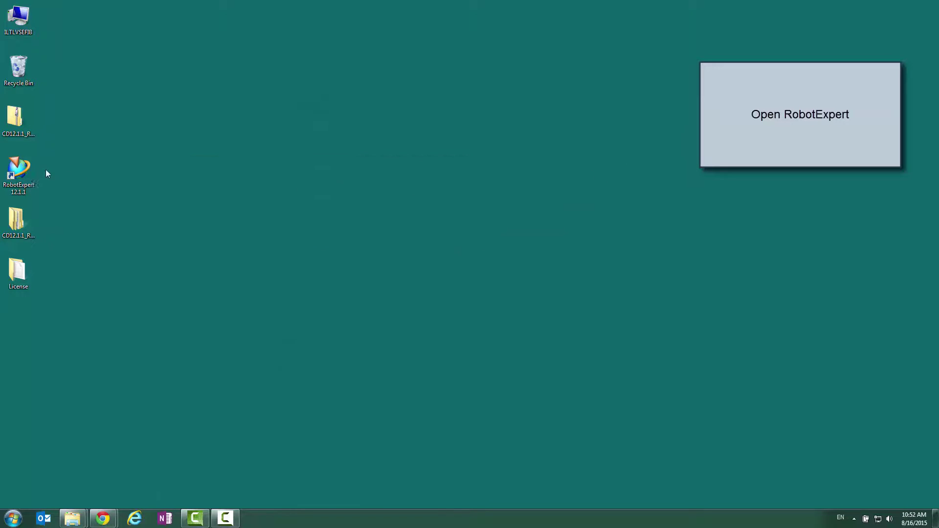
double_click(21, 181)
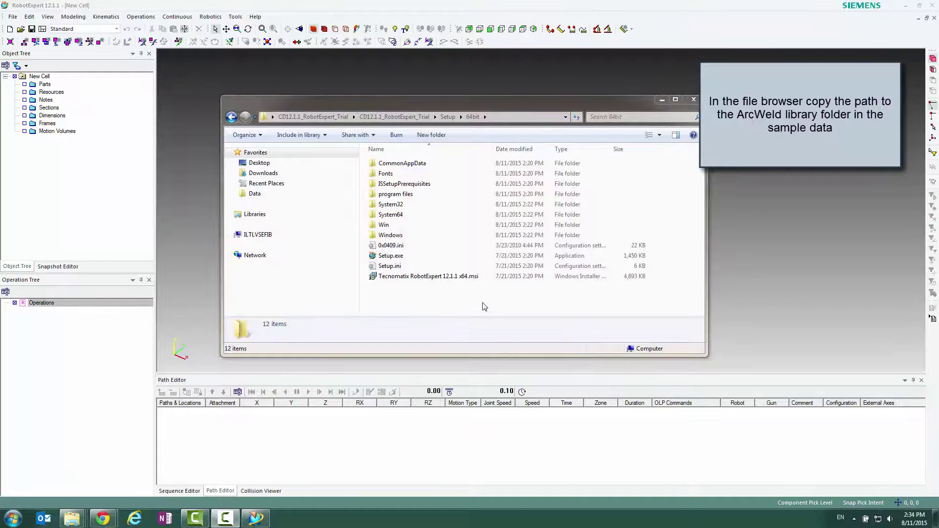
Browse from the inner CD12.1.1_RobotExpert_Trial folder to Add-Ons\ExampleCell\ArcWeld_Library and copy that folder's full path
click(406, 117)
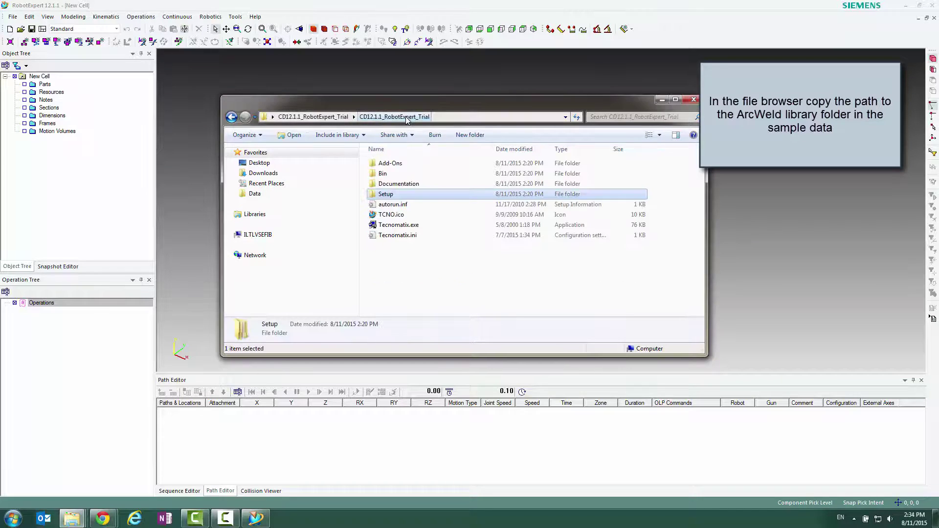
double_click(397, 165)
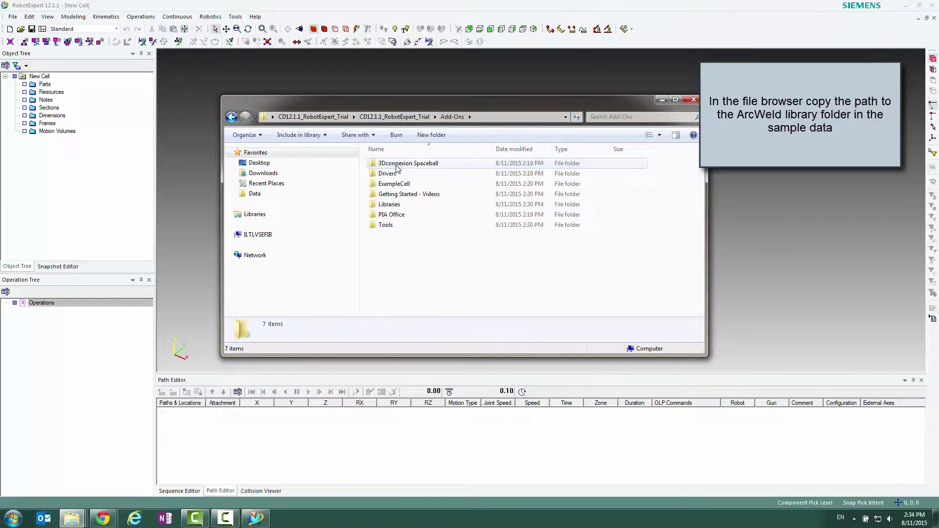
double_click(418, 186)
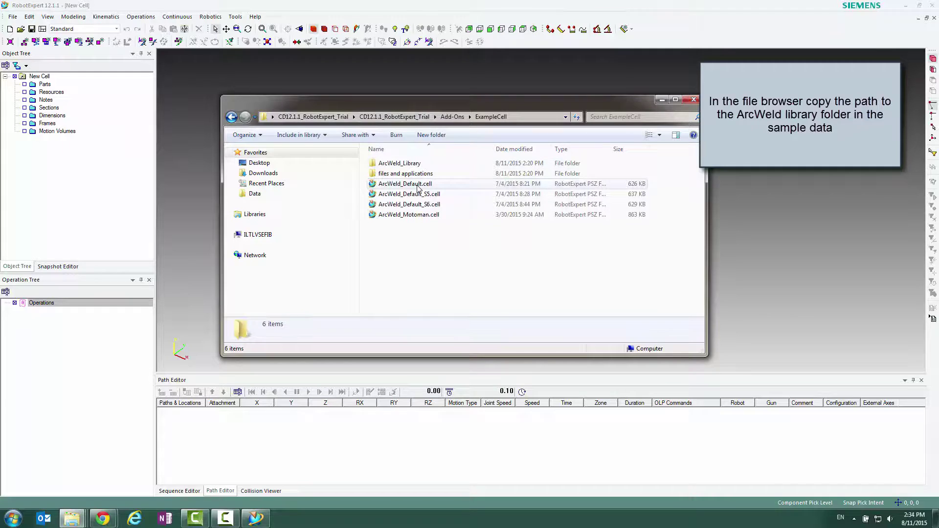
double_click(432, 164)
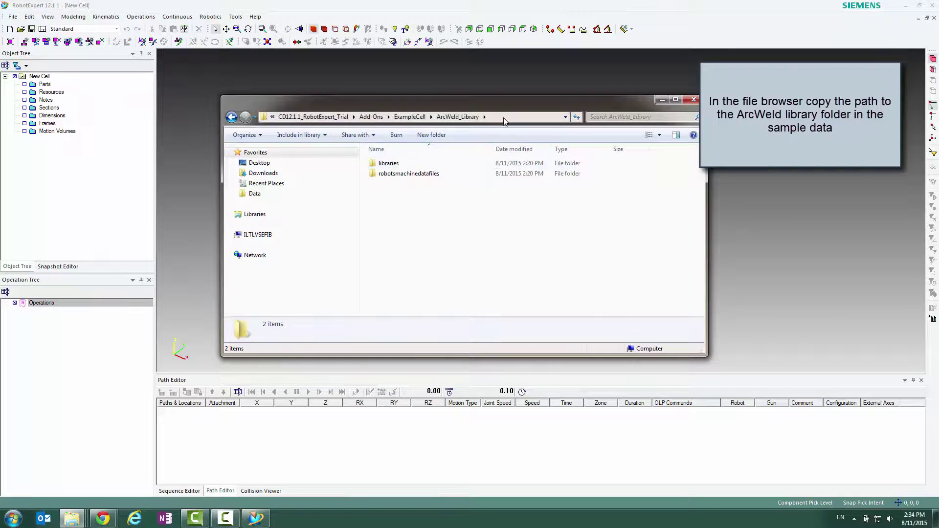
click(504, 120)
right_click(505, 120)
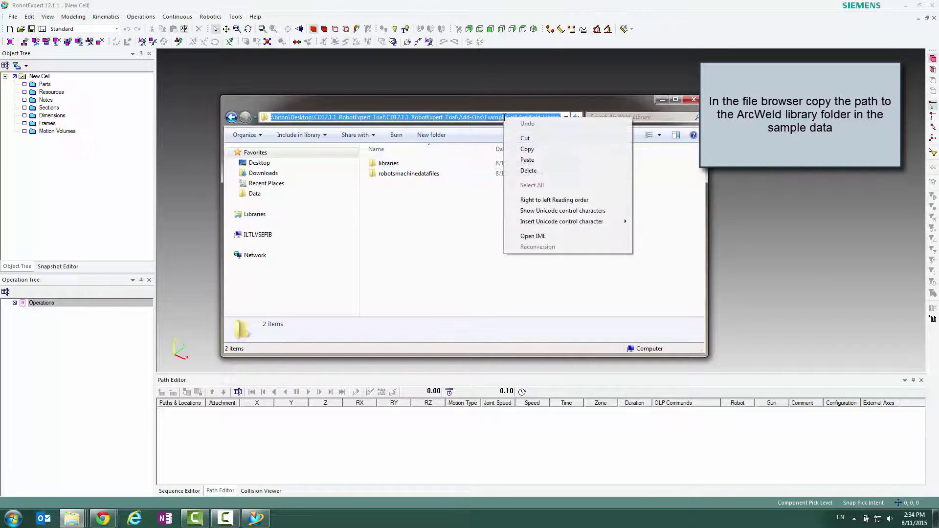
click(522, 152)
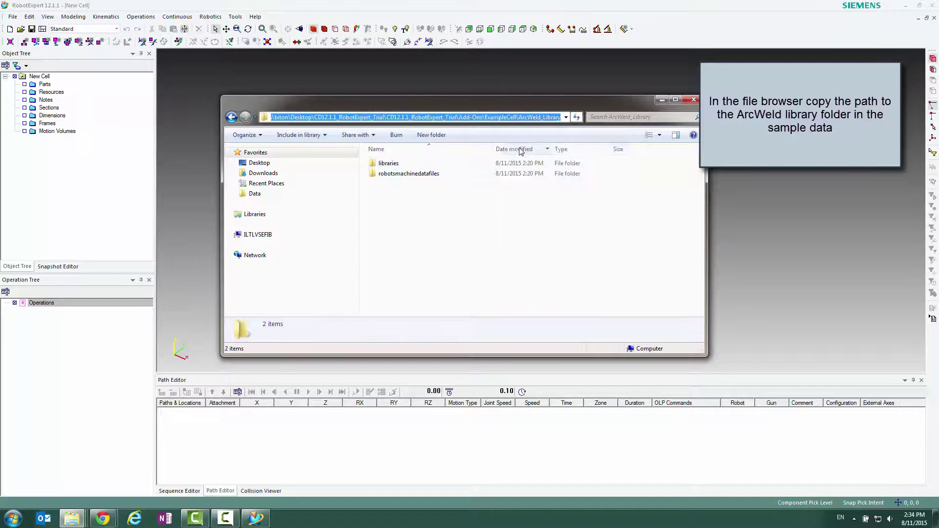
Return to RobotExpert and set the Library Root option to the copied ArcWeld_Library folder path, then apply the options
click(327, 80)
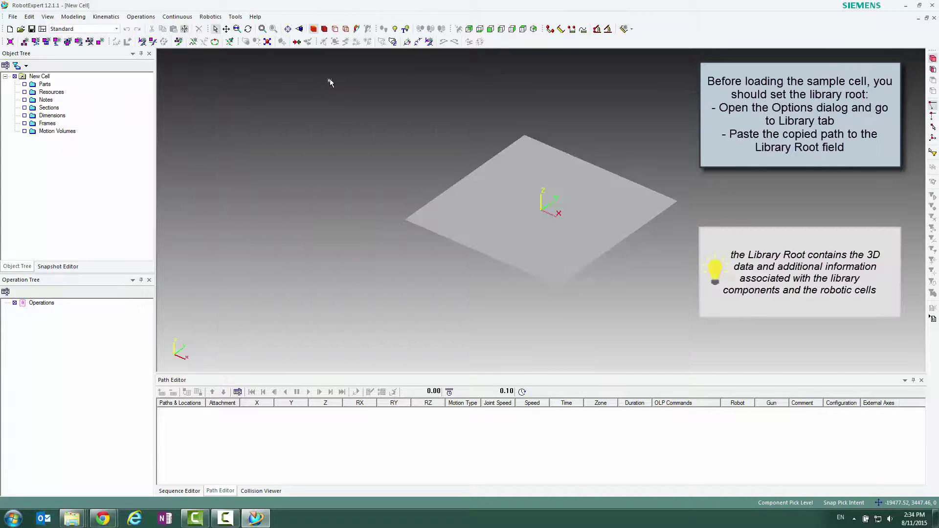
click(235, 18)
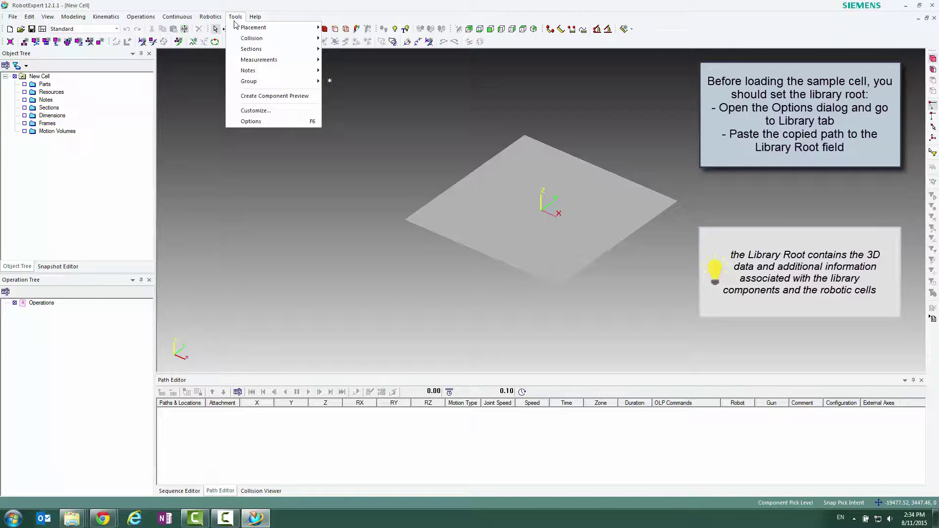
click(270, 122)
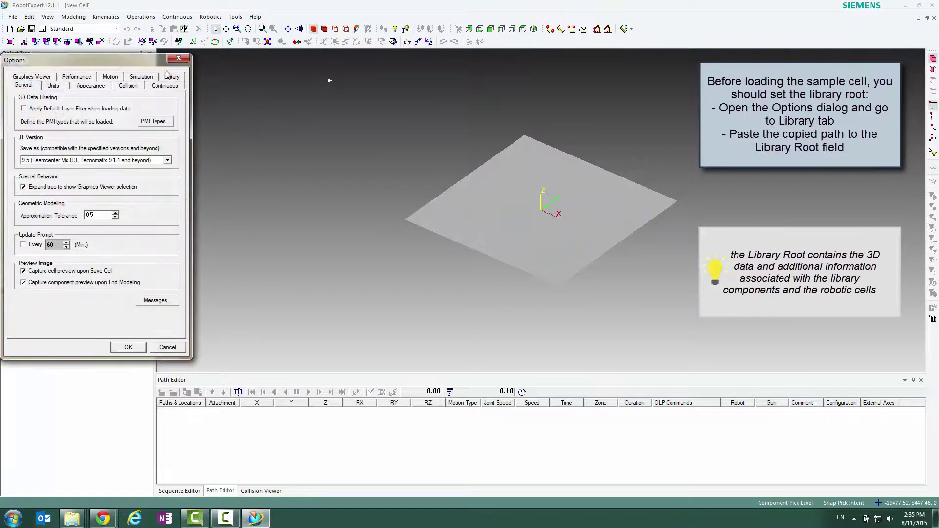
click(171, 77)
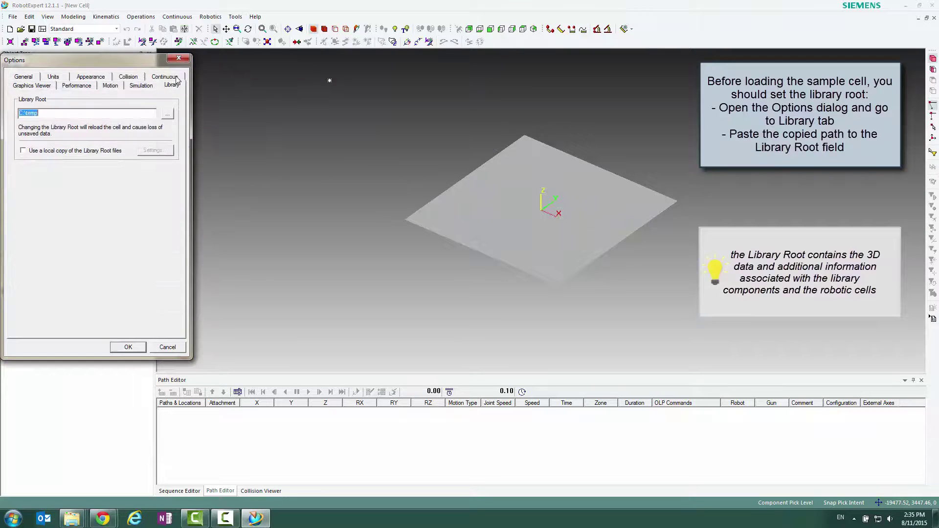
right_click(130, 115)
click(156, 158)
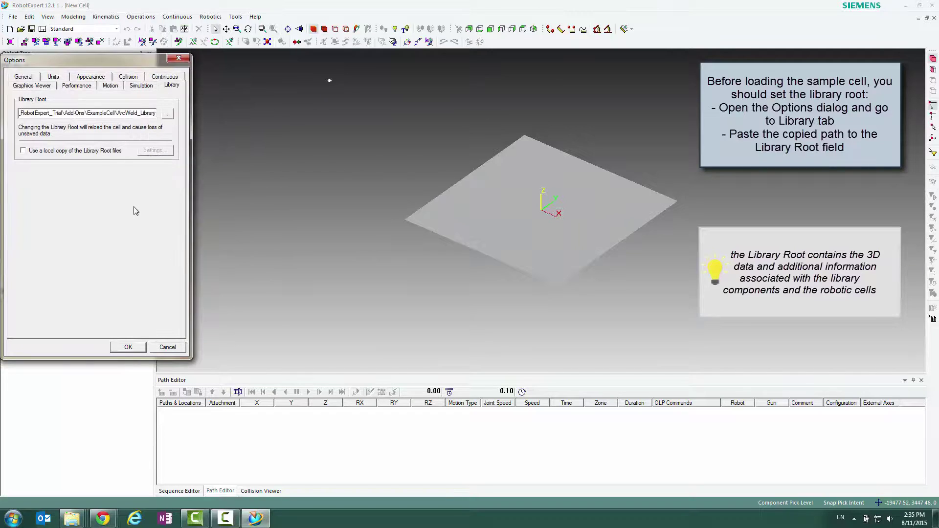
click(127, 347)
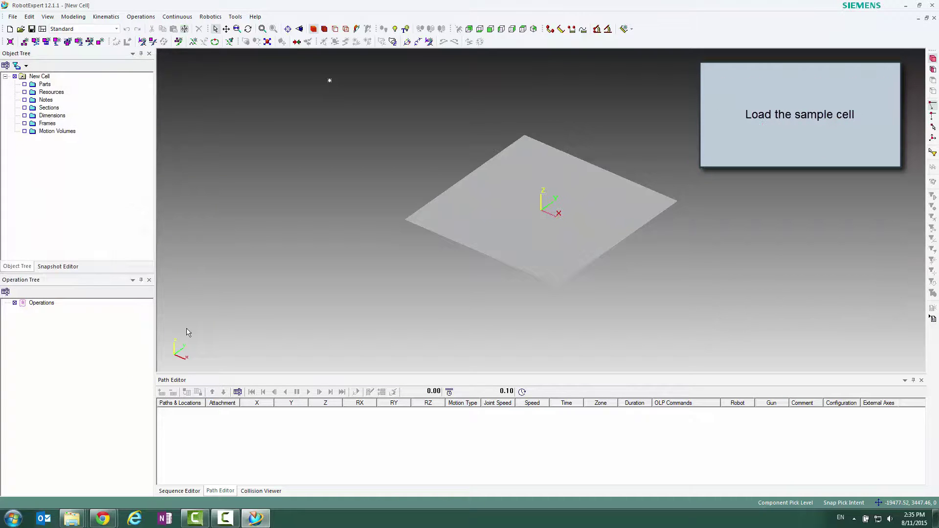
Open the sample cell ArcWeld_Default.cell from the ExampleCell folder, showing the file preview pane before loading it
click(25, 33)
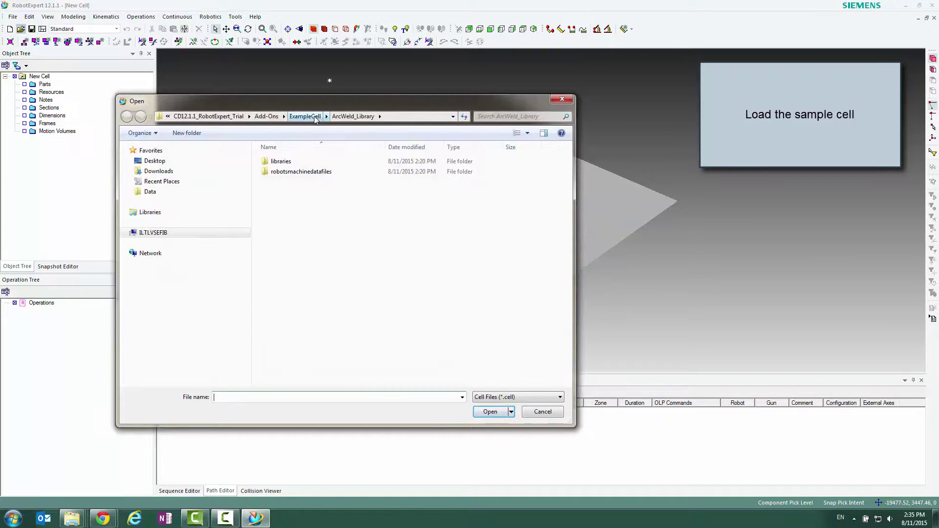
click(314, 118)
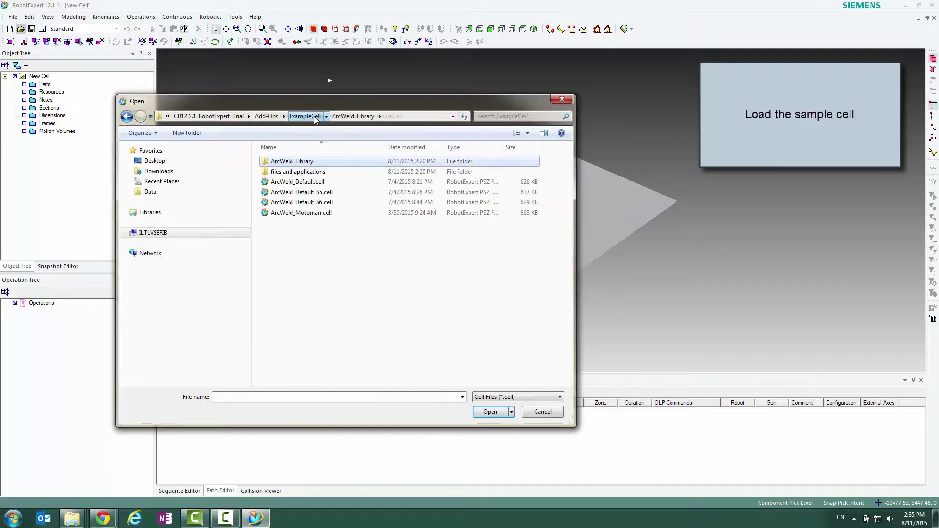
click(335, 186)
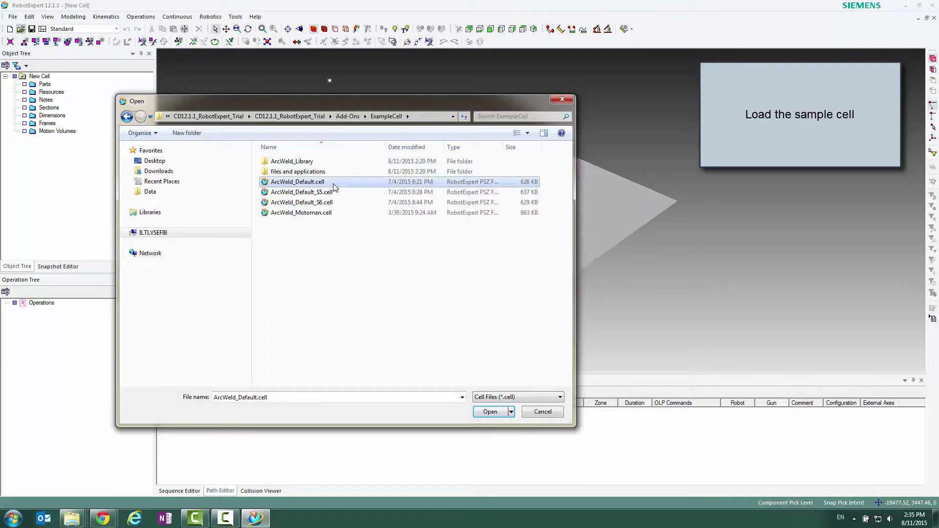
click(544, 133)
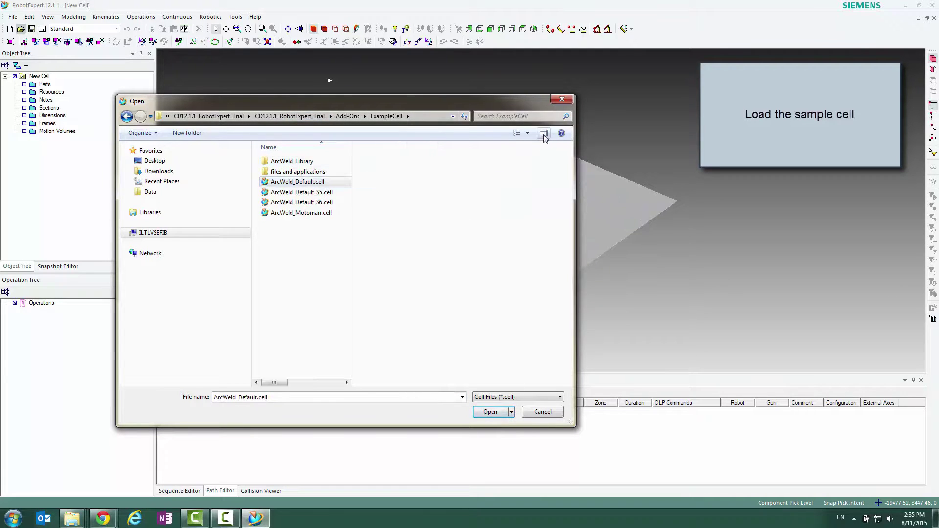
click(502, 415)
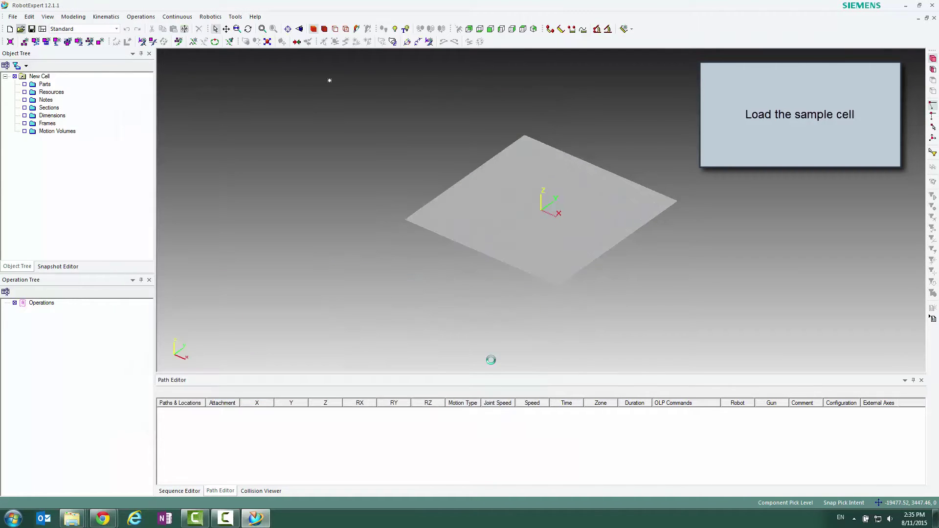